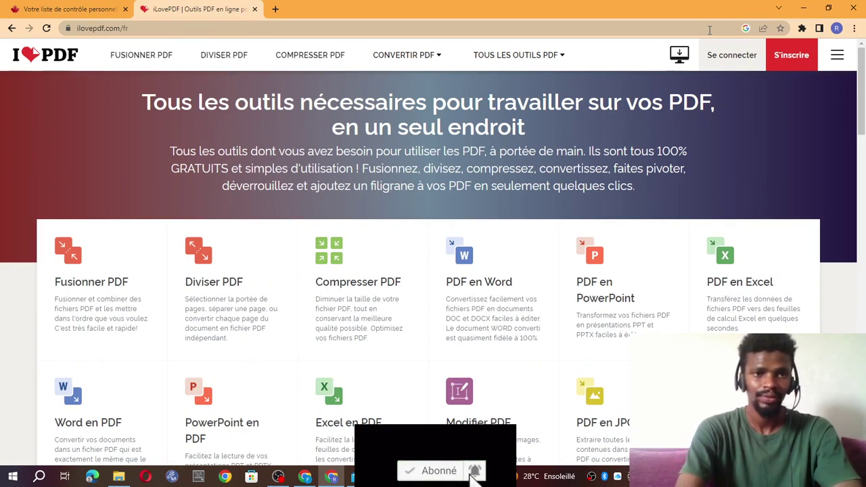
Switch to the personal checklist page and review its application form, supporting documents, optional documents and fees sections.
click(15, 7)
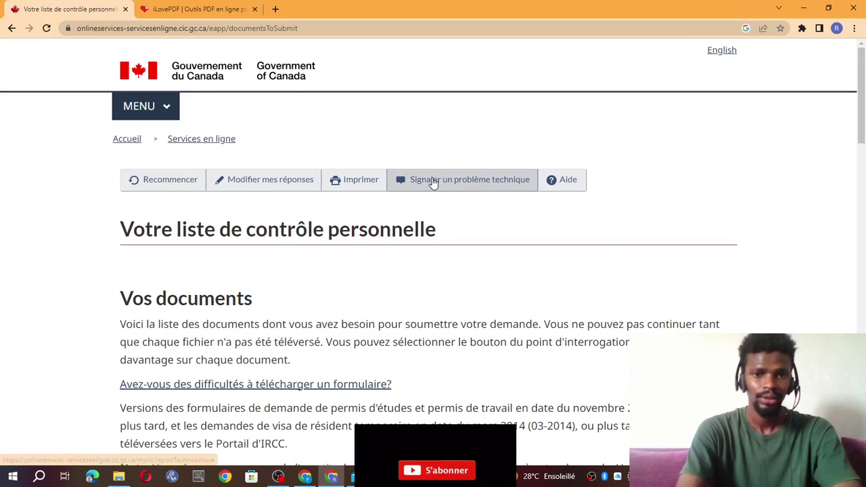
drag(862, 136, 863, 264)
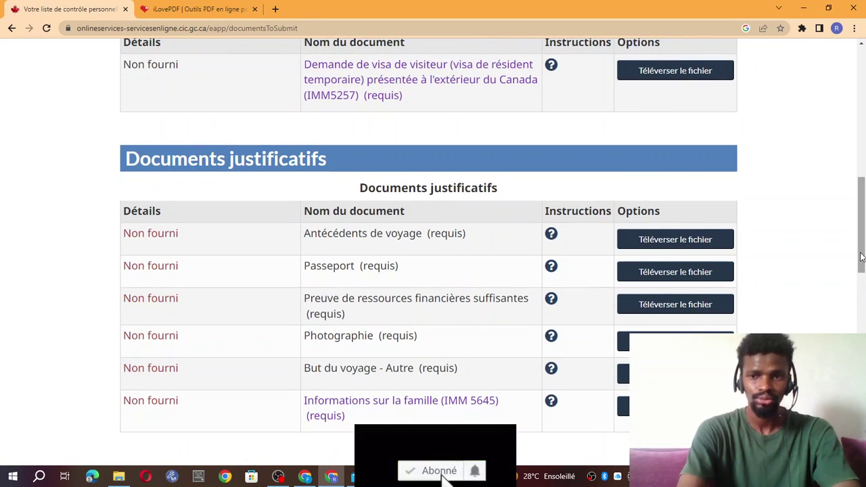
mouse_move(862, 256)
mouse_down()
mouse_move(862, 225)
mouse_move(861, 246)
mouse_up()
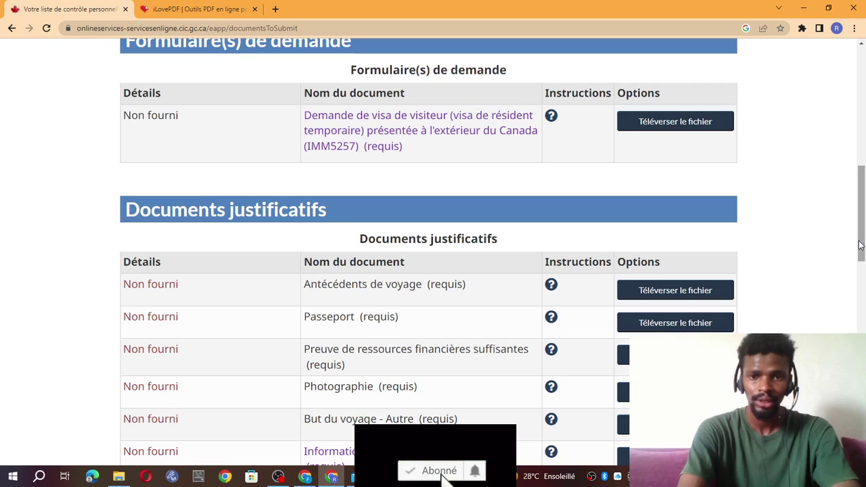
drag(861, 246, 864, 322)
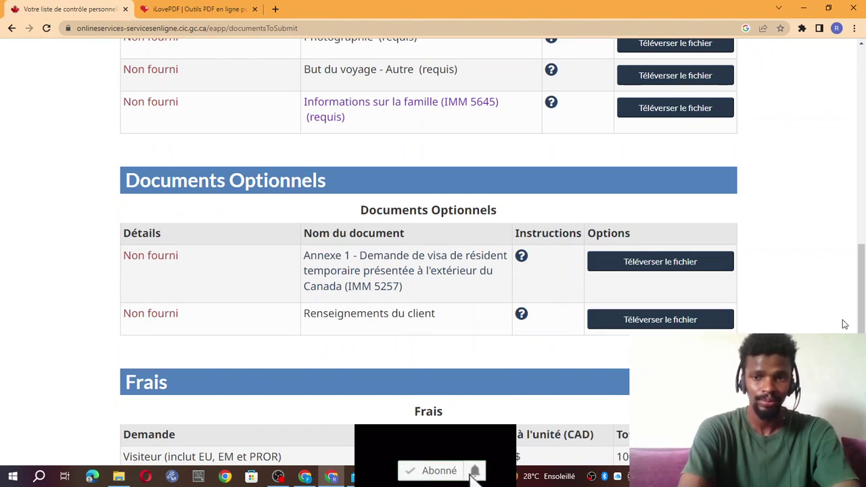
drag(863, 316, 863, 232)
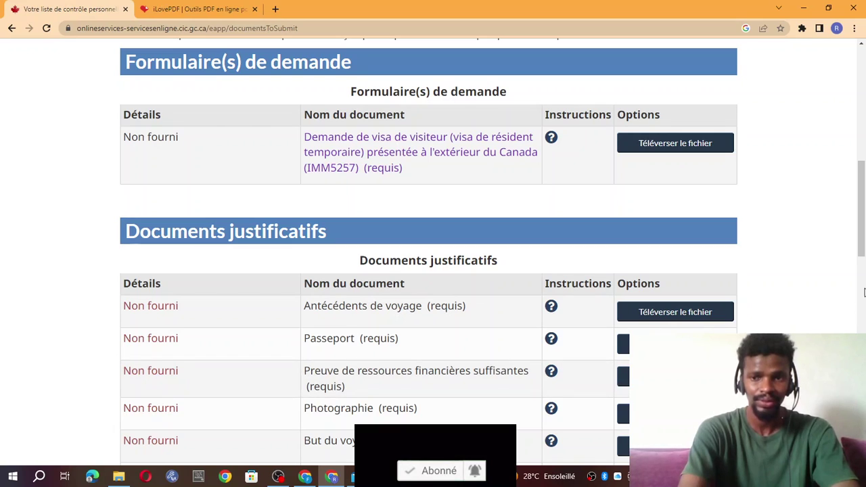
drag(863, 238, 864, 287)
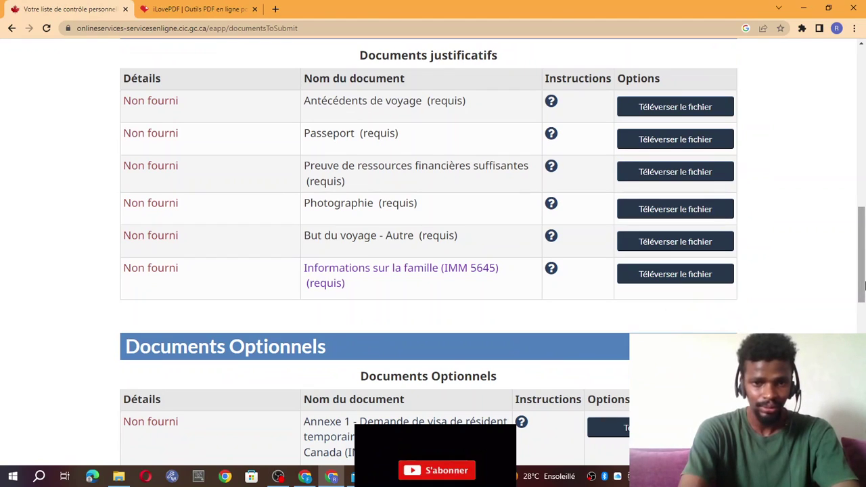
drag(862, 257, 861, 301)
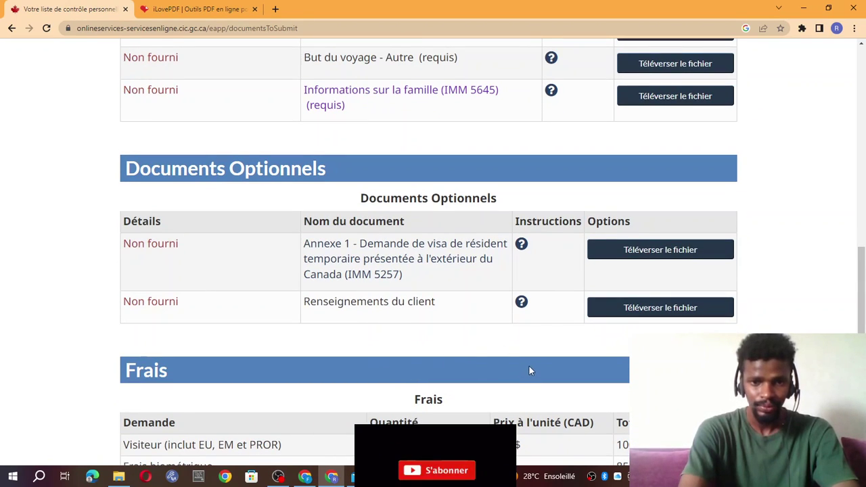
drag(863, 308, 861, 338)
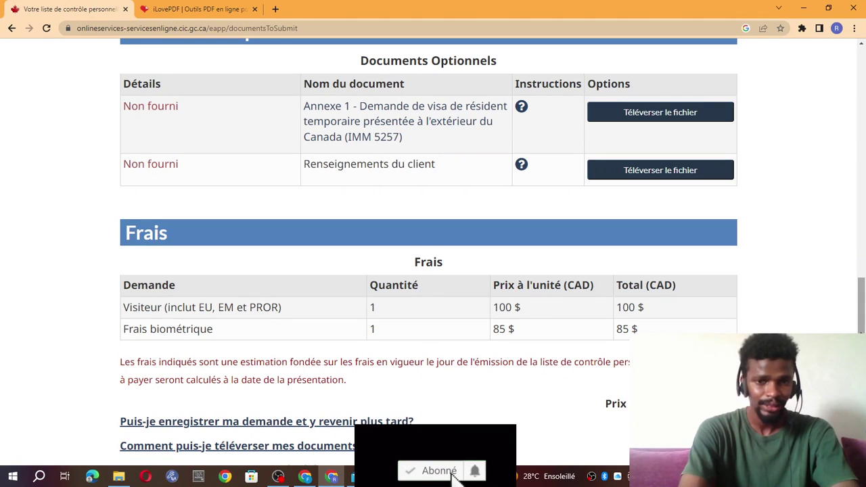
mouse_move(862, 331)
mouse_down()
mouse_move(863, 302)
mouse_move(862, 327)
mouse_up()
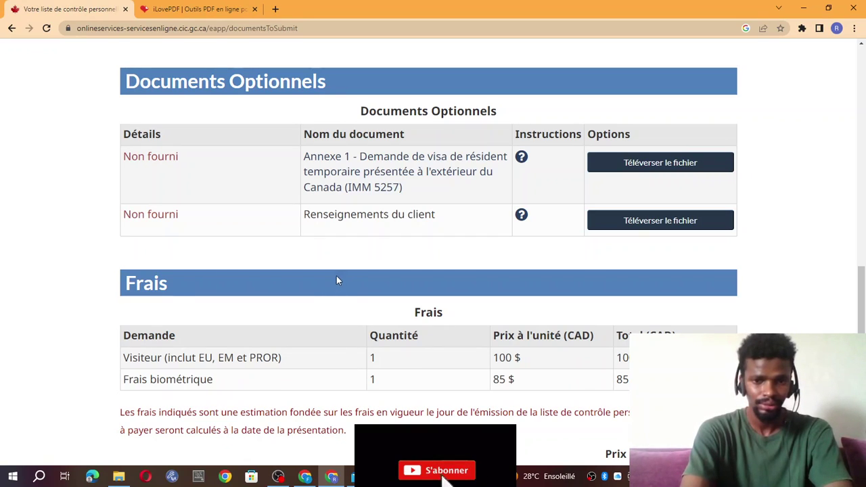
drag(859, 284, 850, 329)
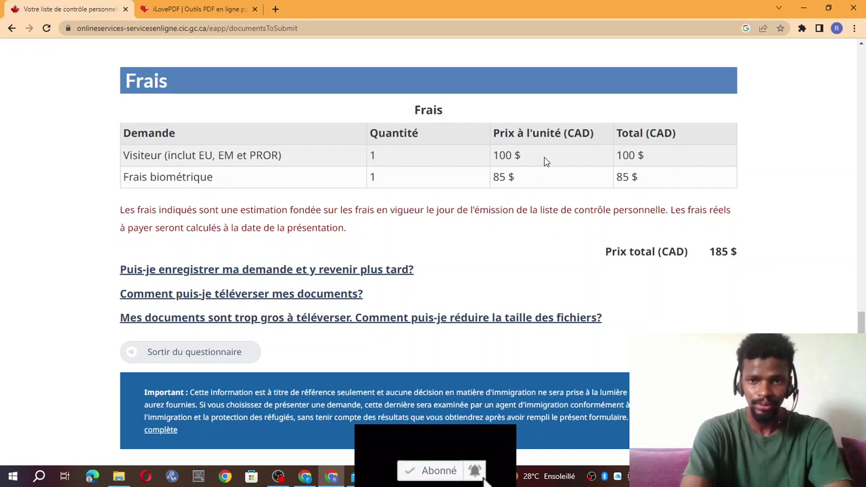
Go back over the checklist and compare the required Documents justificatifs with the Documents Optionnels.
click(865, 205)
drag(865, 206, 862, 306)
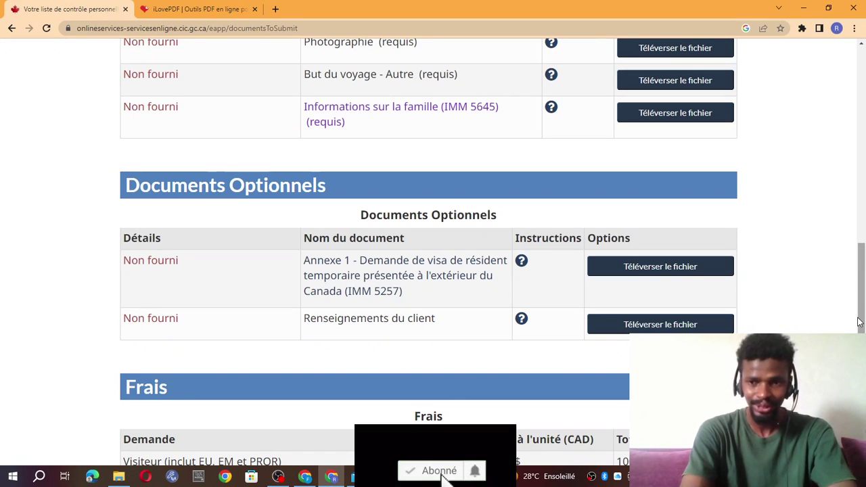
drag(862, 315, 863, 269)
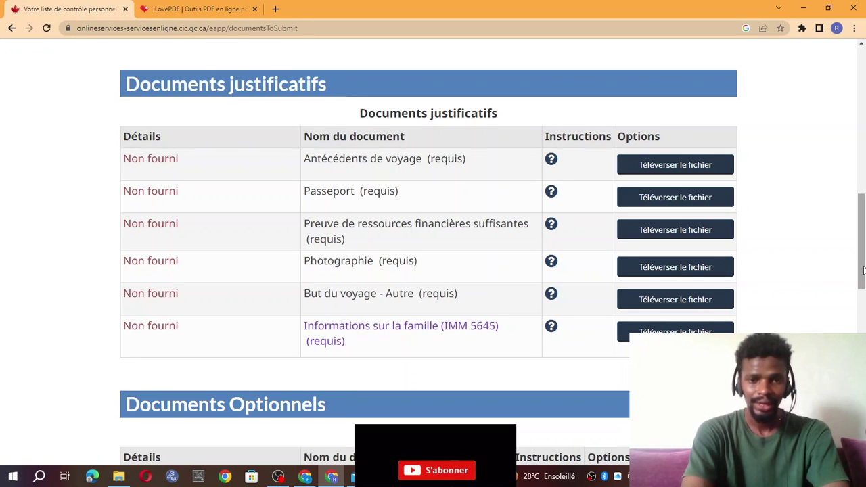
drag(864, 269, 863, 316)
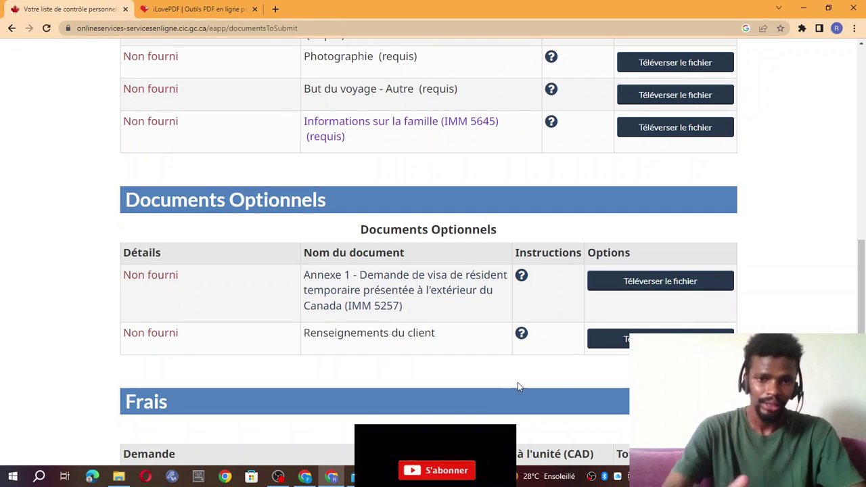
click(863, 201)
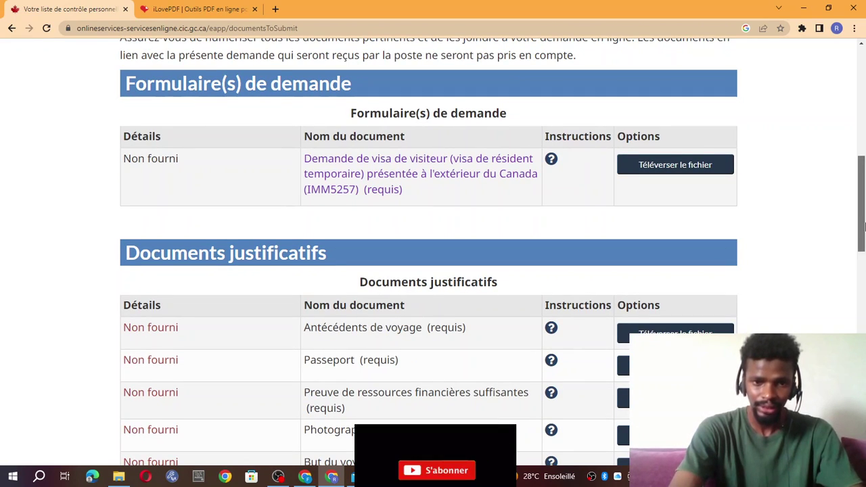
drag(863, 228, 863, 271)
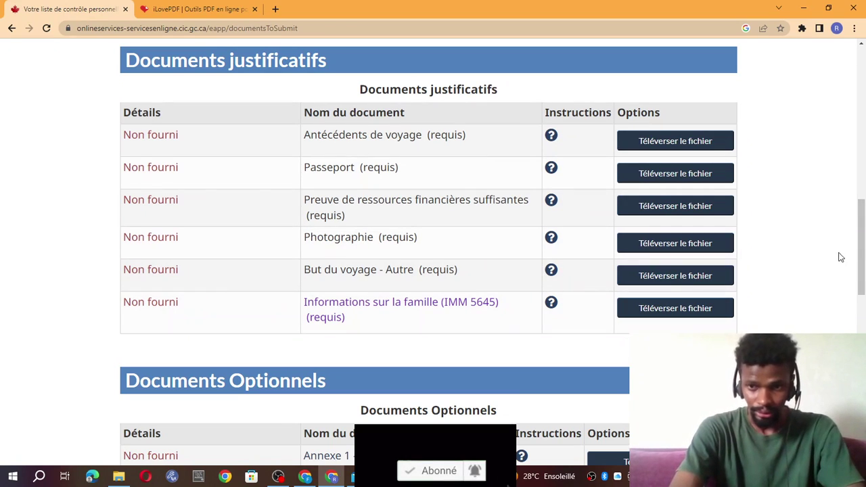
drag(865, 256, 865, 268)
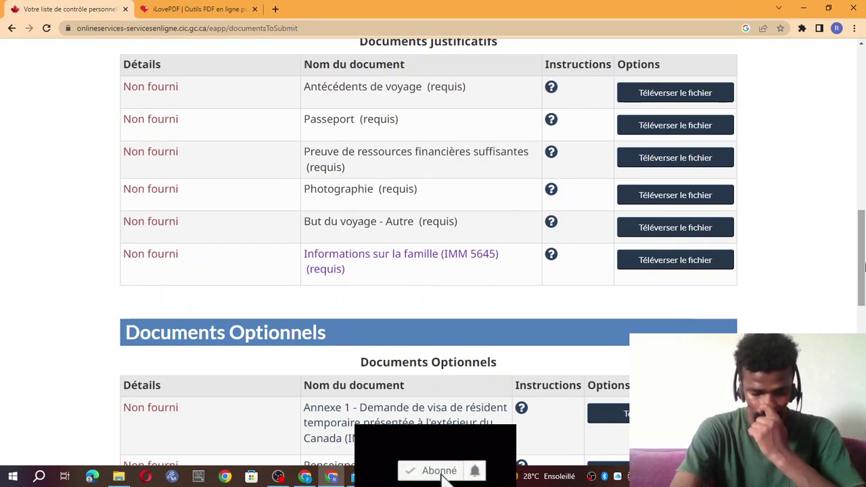
mouse_move(865, 267)
mouse_down()
mouse_move(860, 302)
mouse_move(859, 260)
mouse_up()
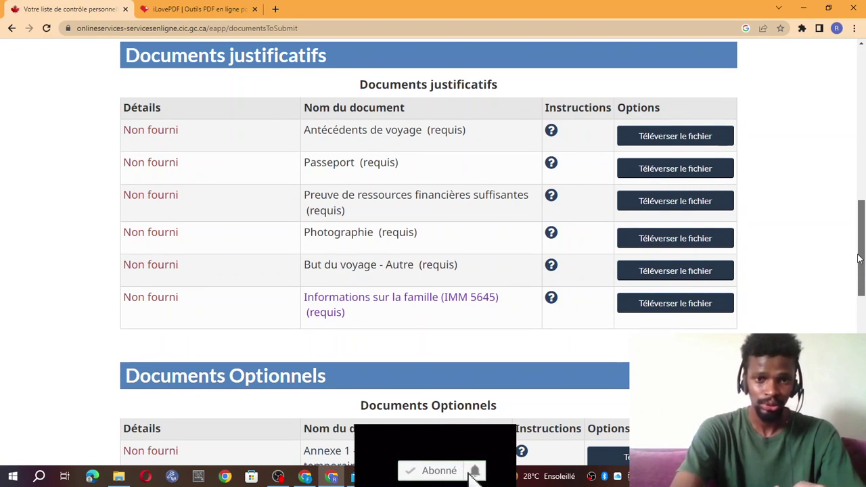
drag(858, 259, 859, 342)
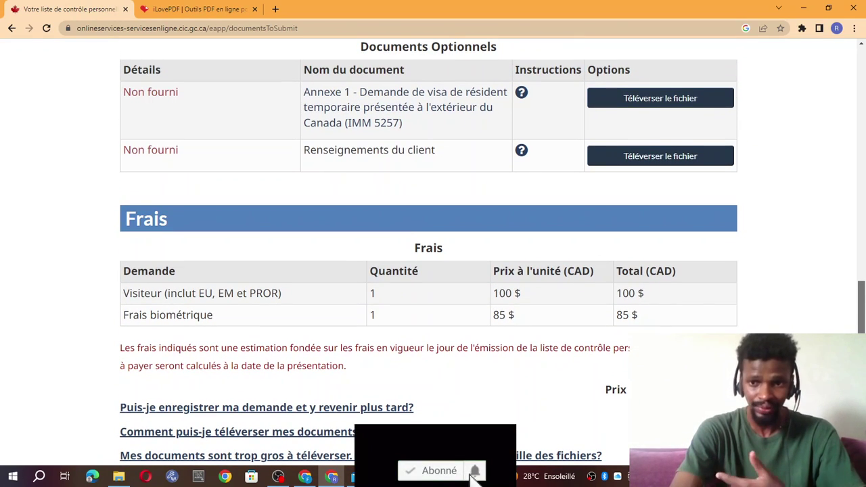
Try to open the file upload for Renseignements du client, return to the checklist, reload it and close its page.
drag(860, 336, 857, 270)
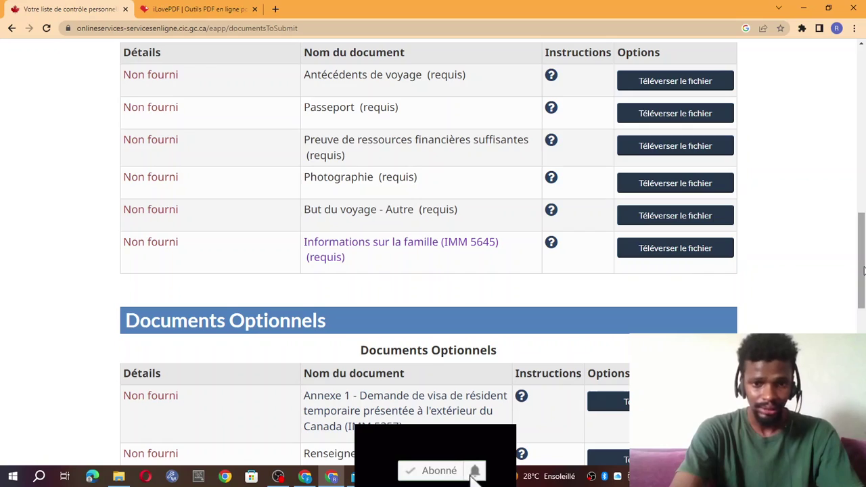
scroll(783, 318, down, 4)
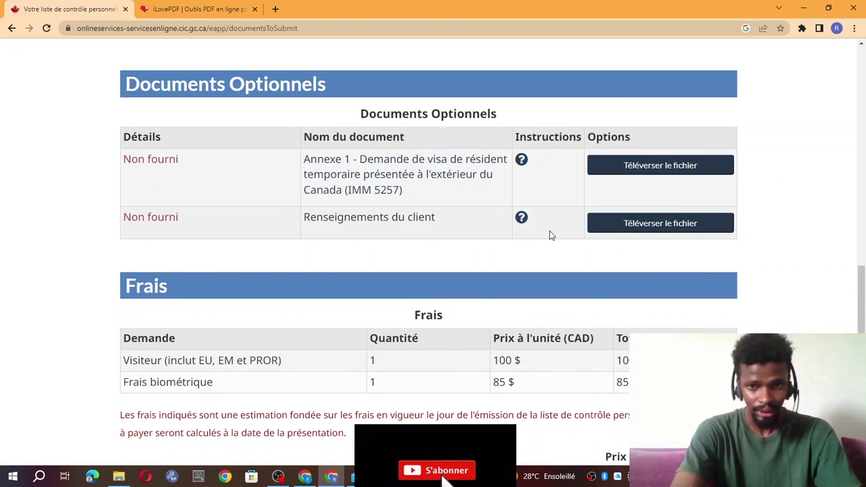
click(624, 233)
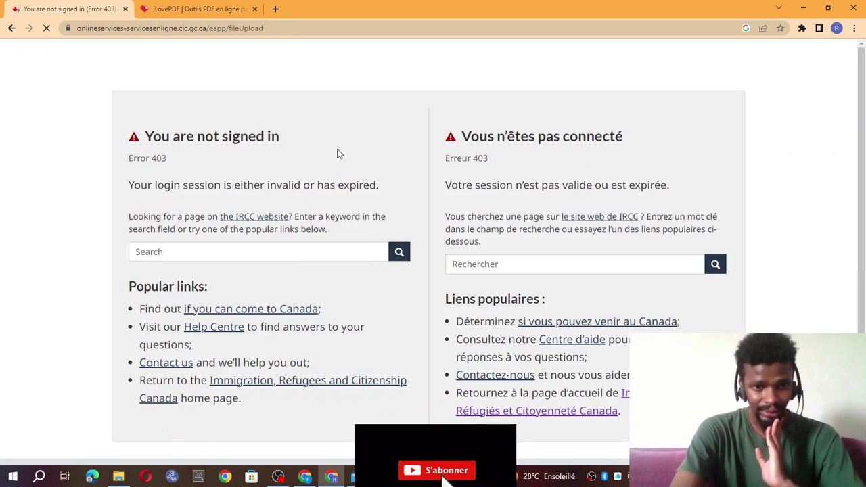
click(12, 29)
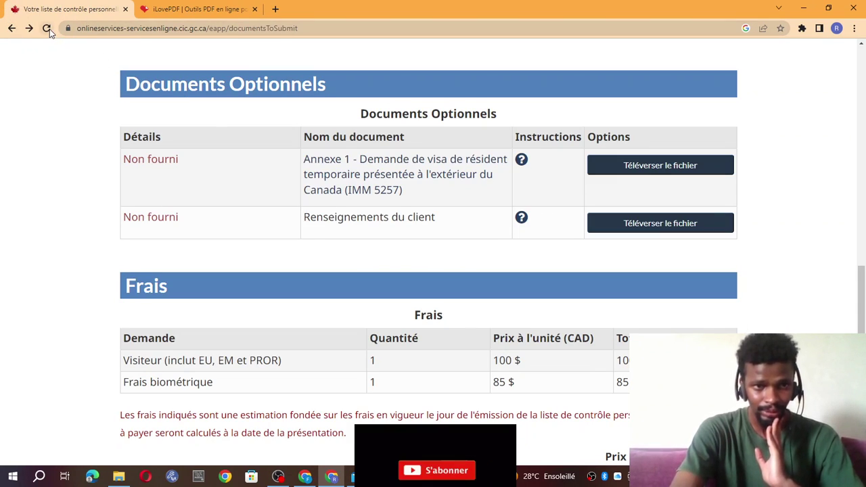
click(47, 28)
click(125, 8)
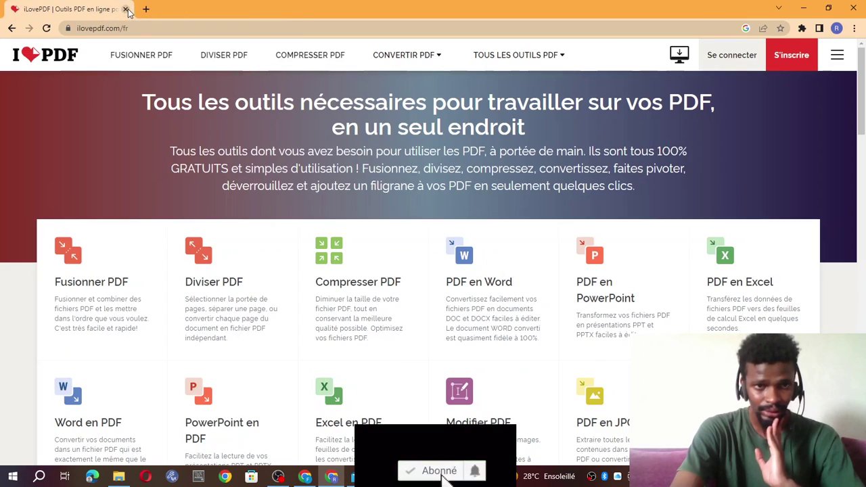
Search Google for "canada ca" in a new tab and open the French Canada.ca home page.
click(144, 10)
click(81, 25)
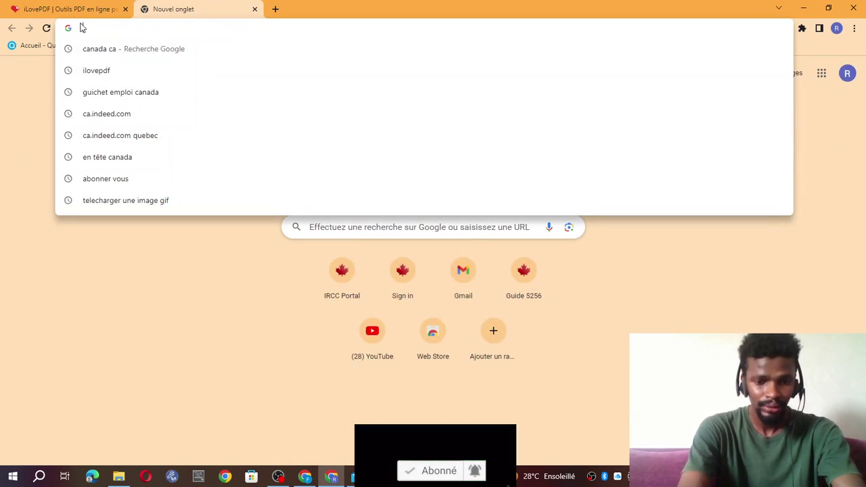
text(canada ca)
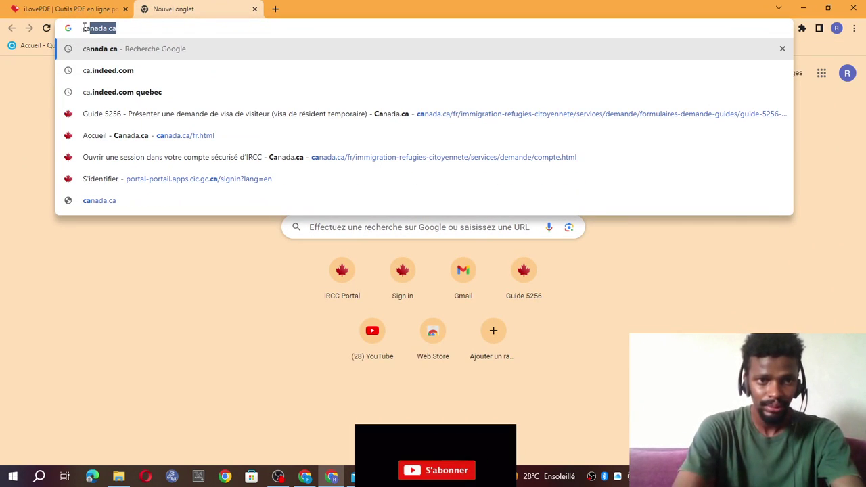
click(93, 48)
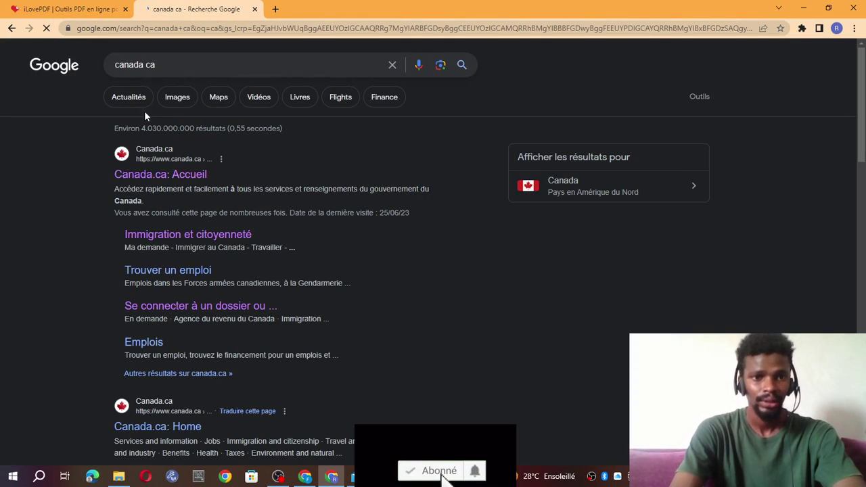
click(153, 153)
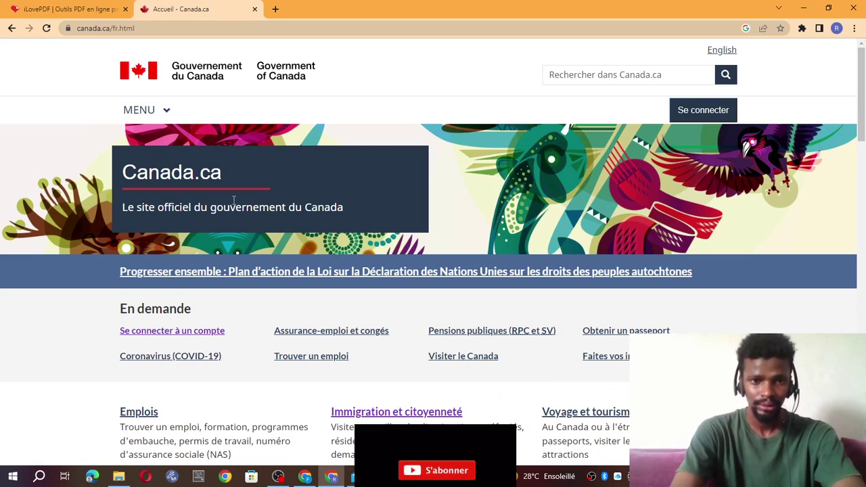
Open the page for signing in to the IRCC secure account and find the CléGC sign-in option.
click(168, 111)
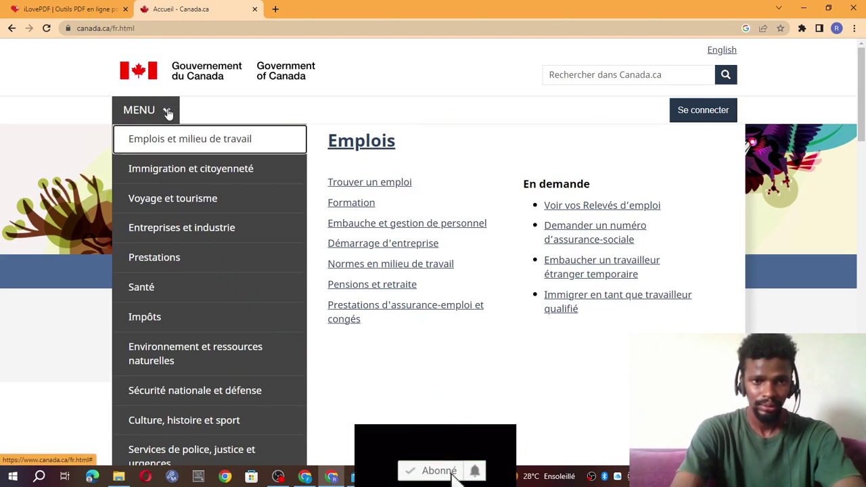
mouse_move(222, 173)
click(594, 215)
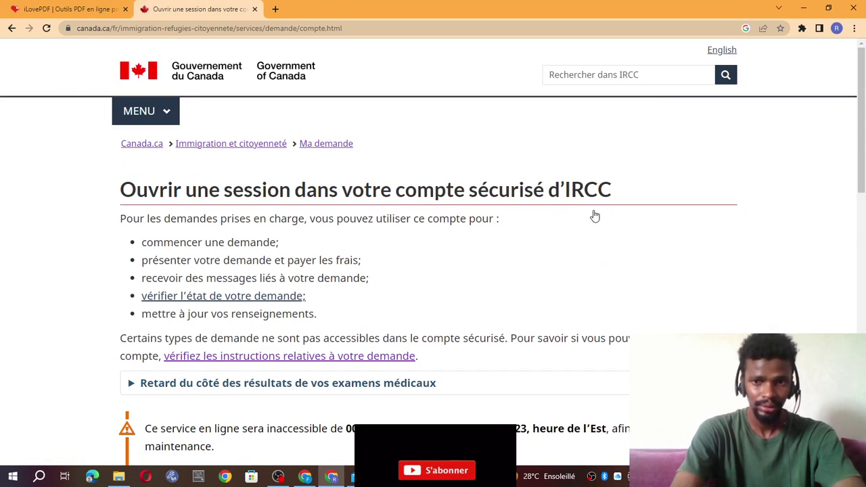
scroll(858, 232, down, 1)
scroll(858, 232, down, 3)
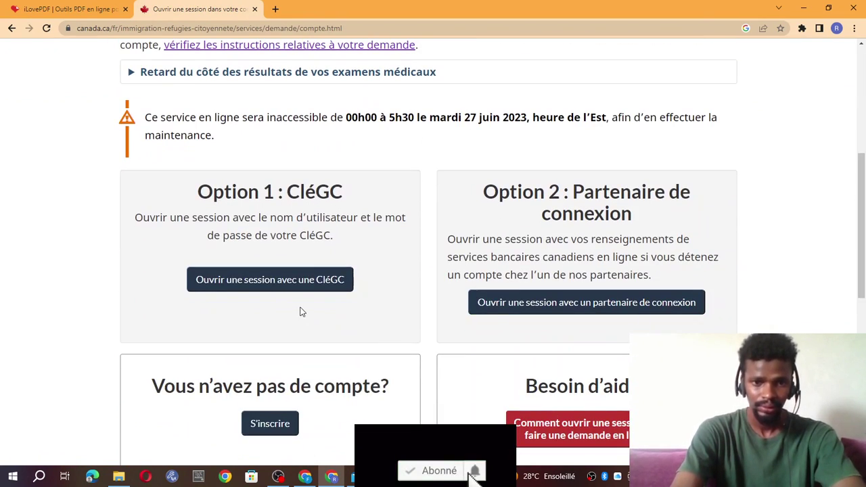
Sign in through CléGC with the saved credentials and resume the unsubmitted online application created on 17 mai 2023.
click(300, 279)
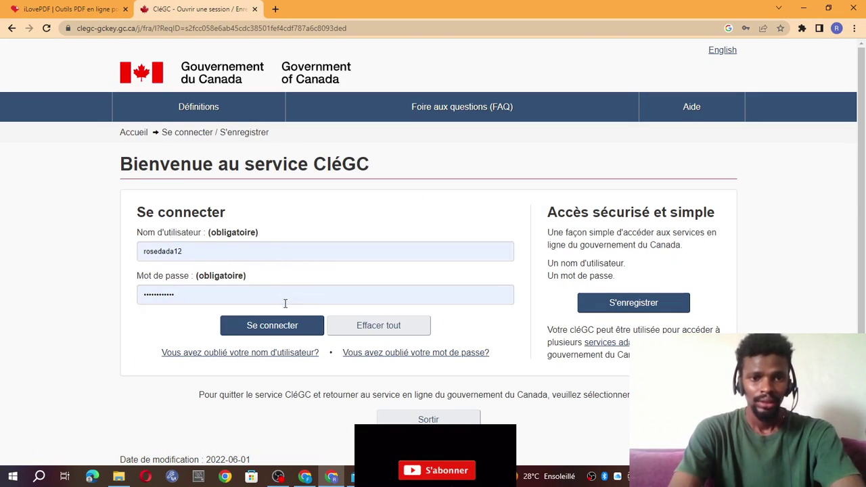
click(272, 326)
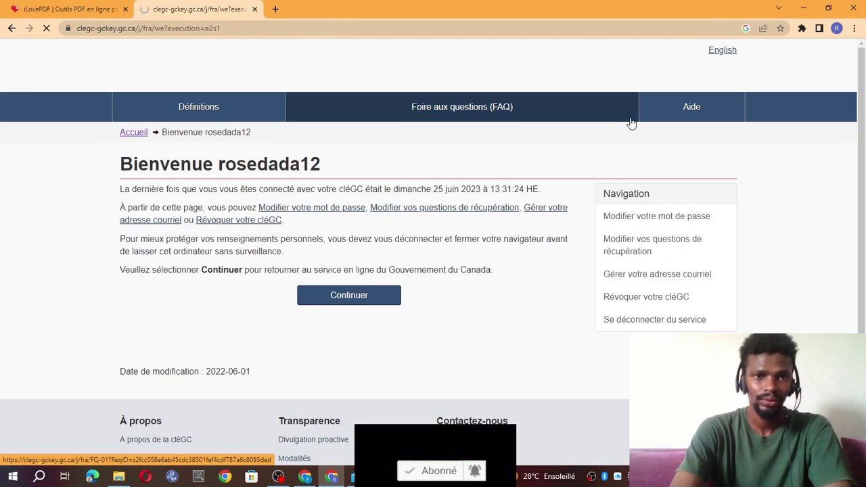
click(344, 299)
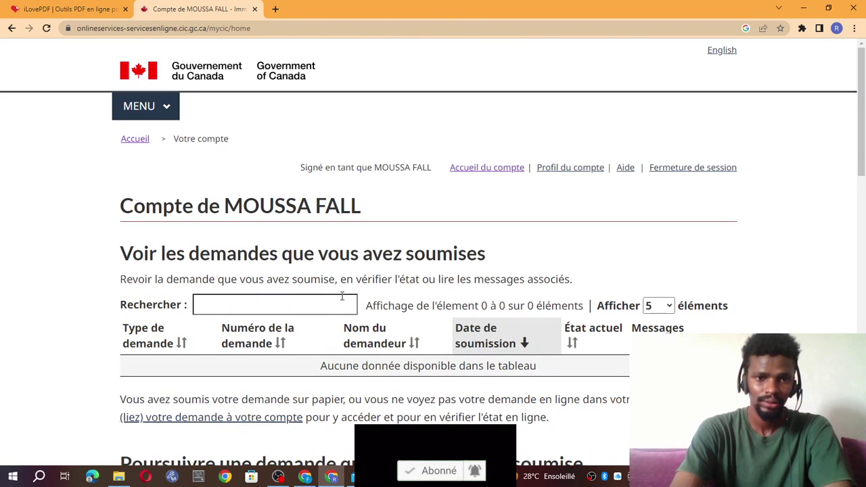
scroll(734, 117, down, 6)
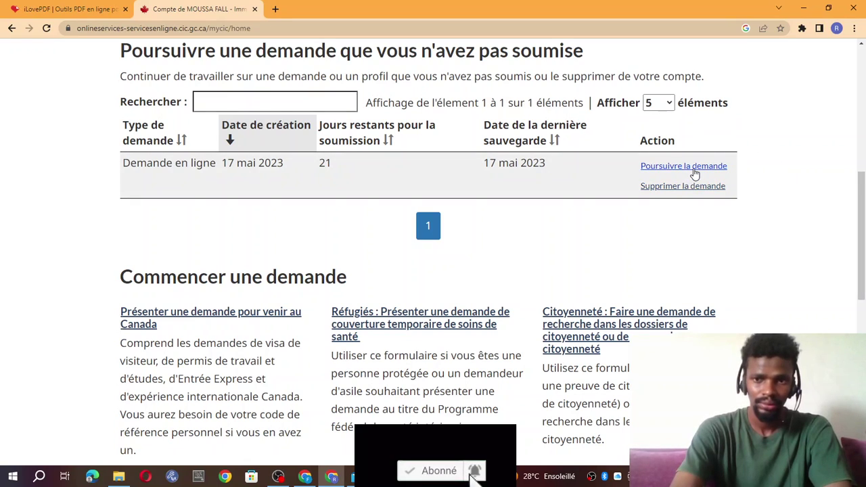
click(693, 167)
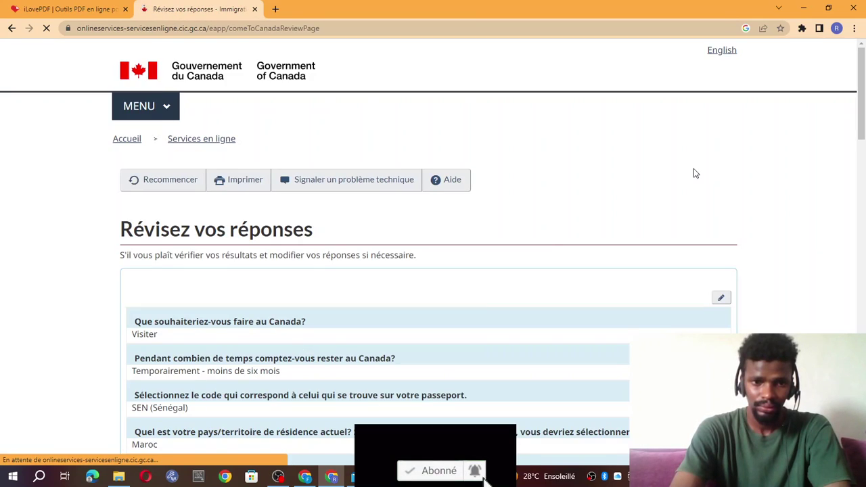
Continue past the answer review and the application submission instructions to the personal document checklist.
drag(862, 130, 862, 277)
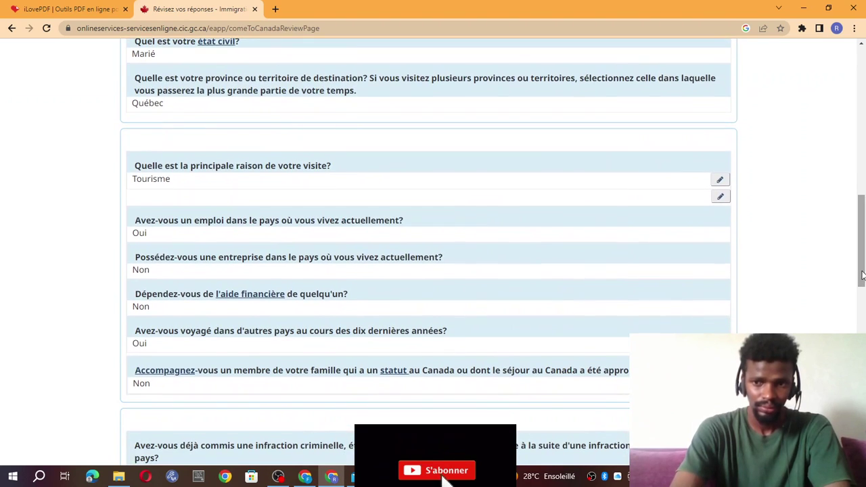
click(863, 320)
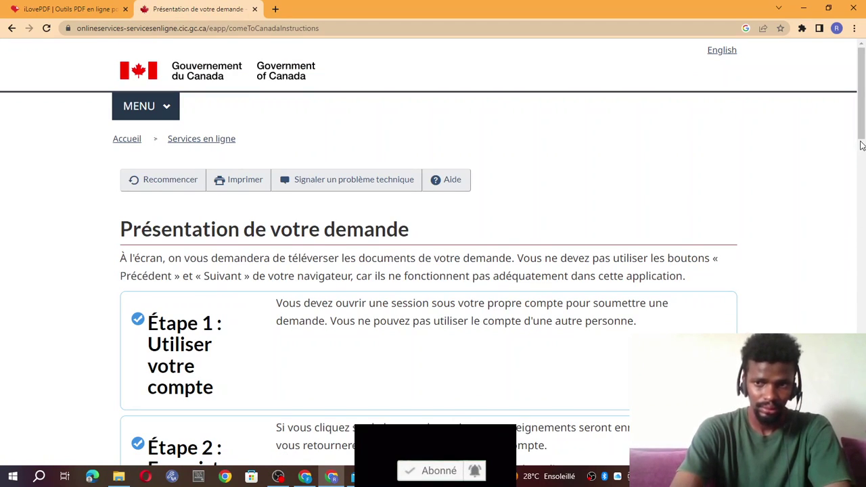
scroll(861, 146, down, 9)
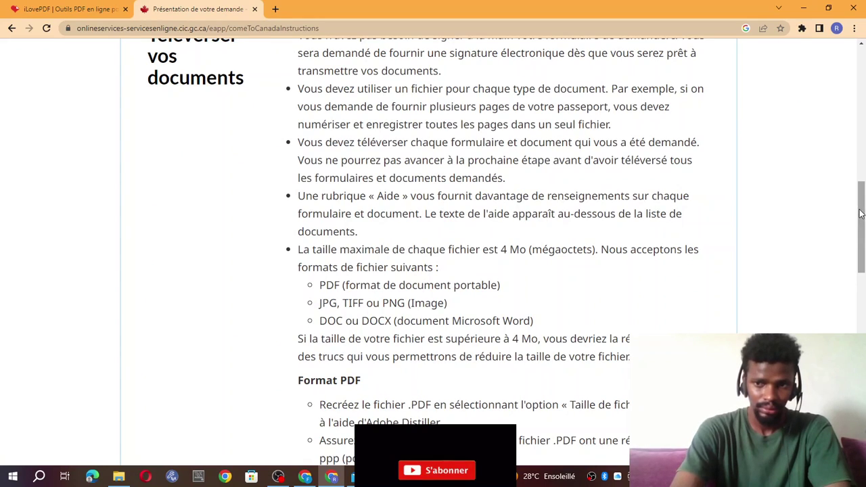
scroll(860, 214, down, 15)
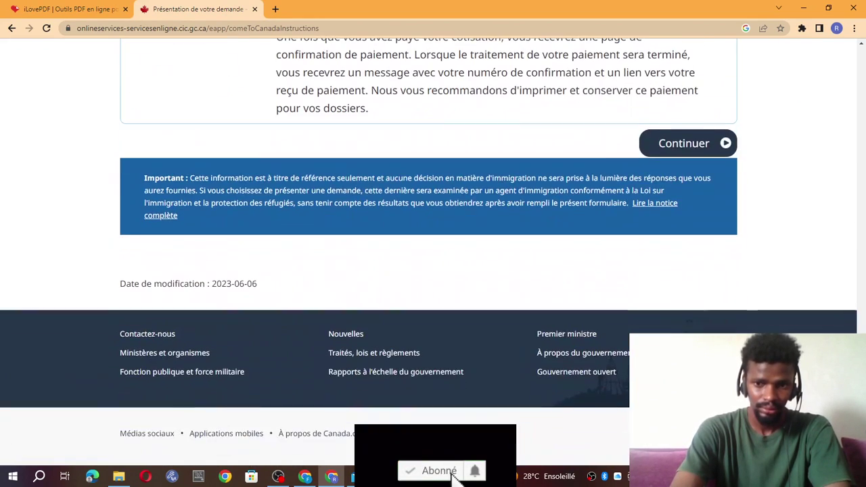
click(677, 146)
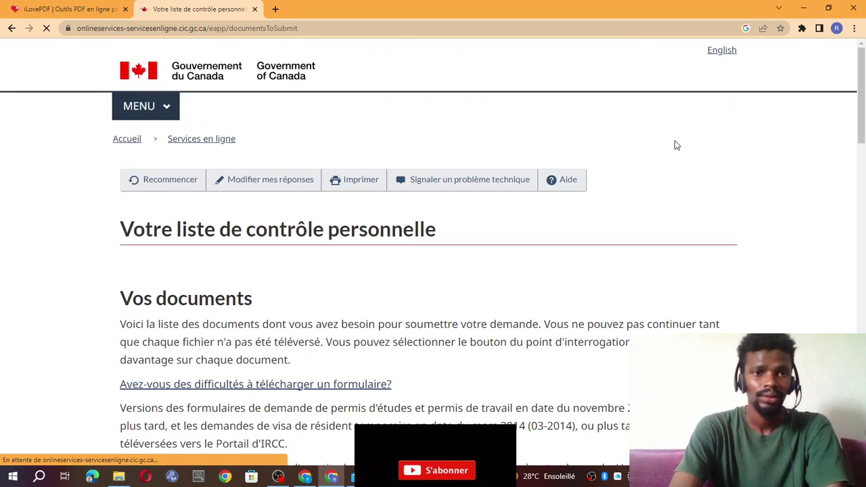
Open the upload page for the optional document Renseignements du client and view the mous doc canada folder in the file chooser.
drag(862, 88, 862, 296)
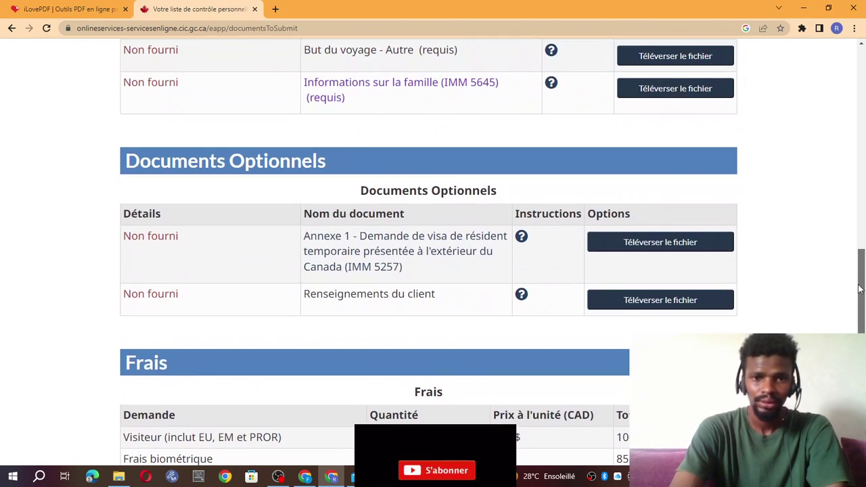
click(637, 304)
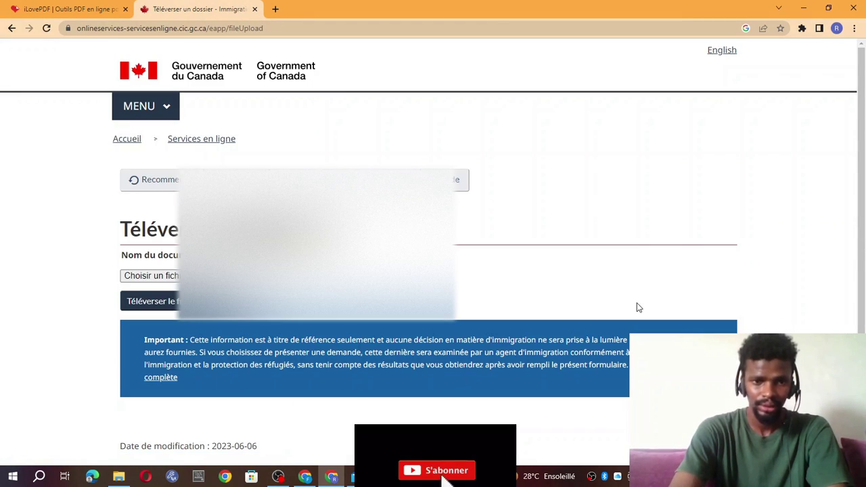
click(163, 279)
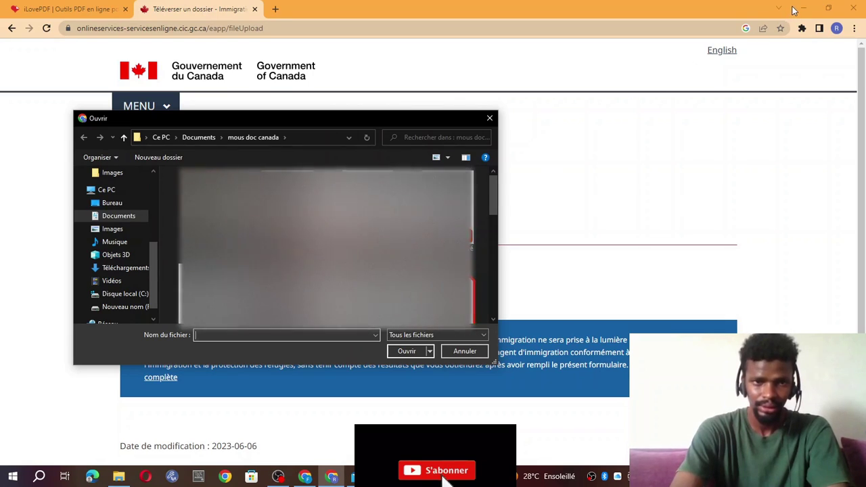
click(490, 118)
Look over the iLovePDF tools and the application documents stored in the Nouveau dossier folder in File Explorer.
click(59, 7)
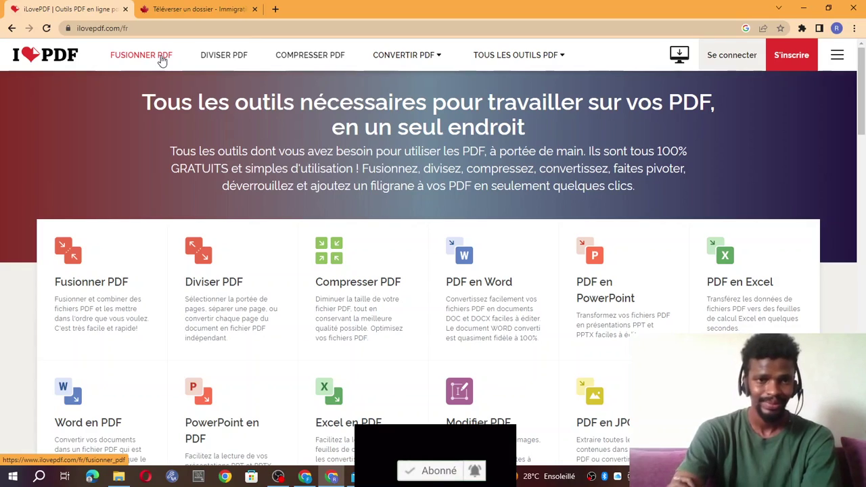
click(197, 8)
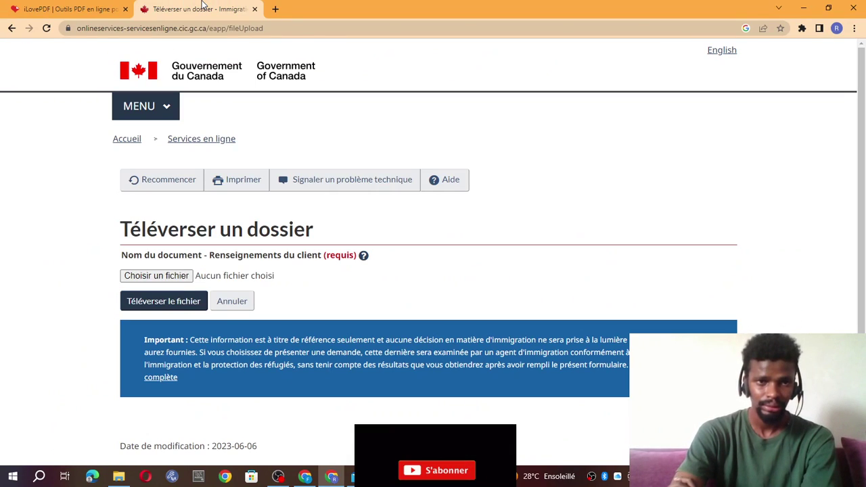
click(79, 7)
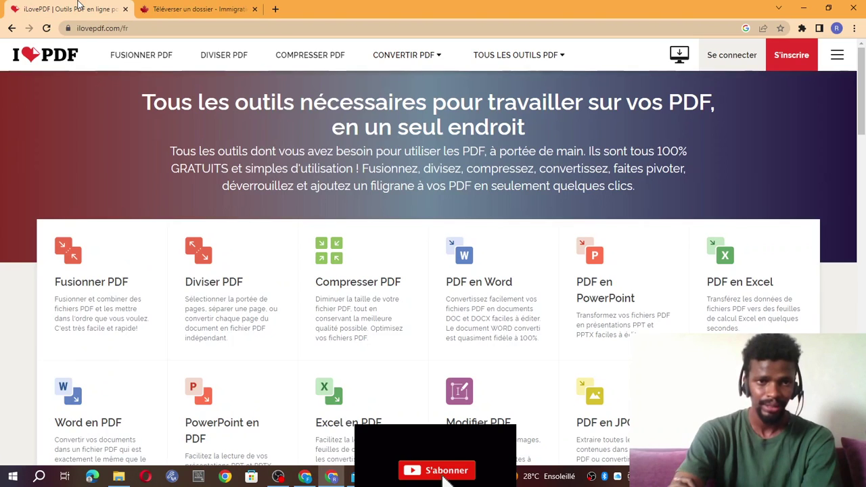
click(189, 7)
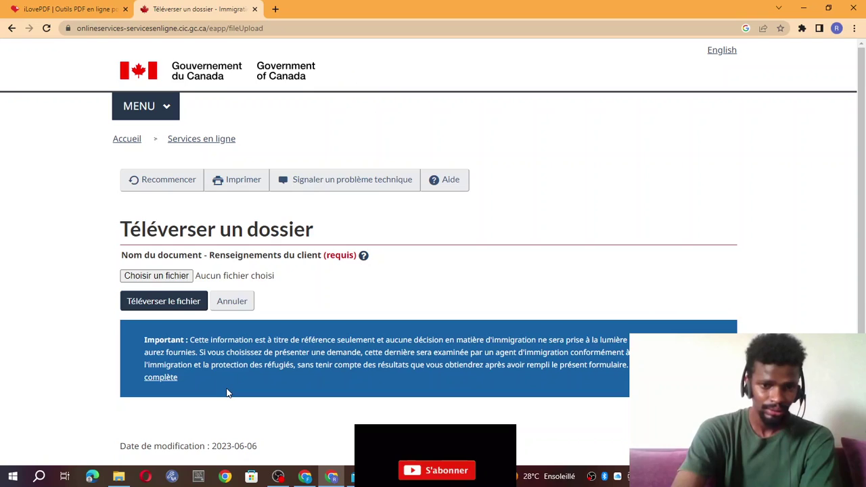
click(124, 478)
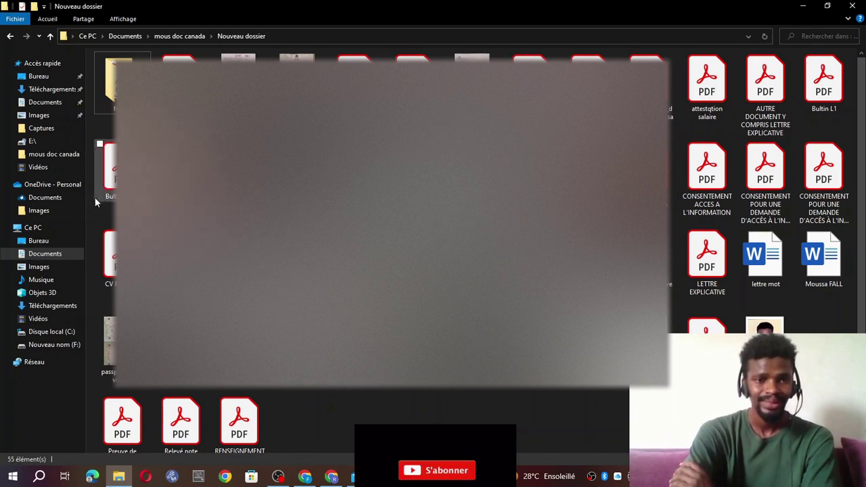
click(803, 6)
Open iLovePDF's PDF compression tool and load the call insurance file from the mous doc canada folder.
click(68, 9)
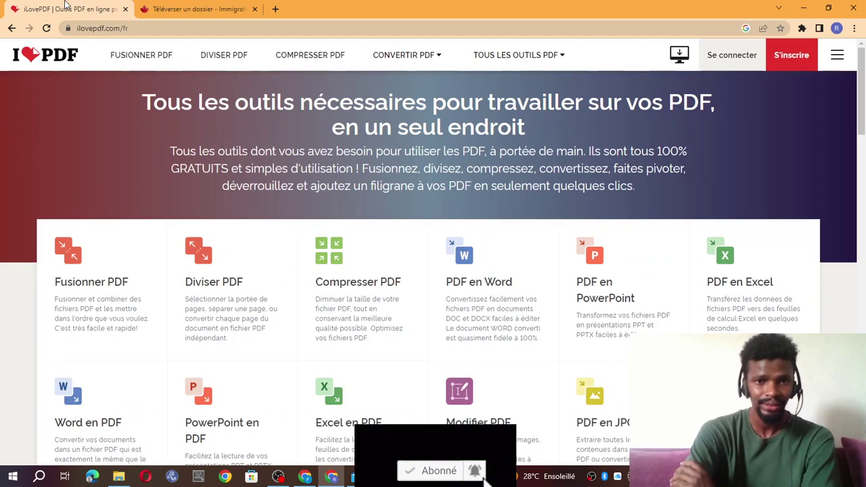
click(322, 58)
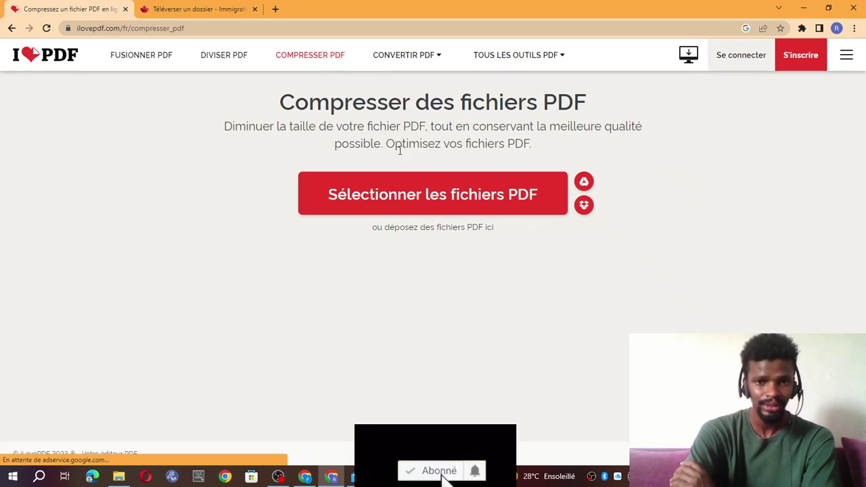
click(392, 190)
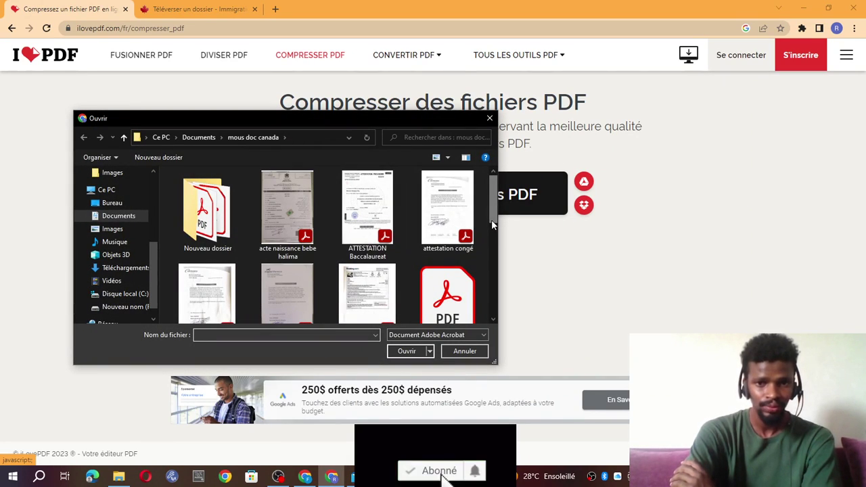
scroll(490, 250, down, 2)
scroll(488, 251, down, 2)
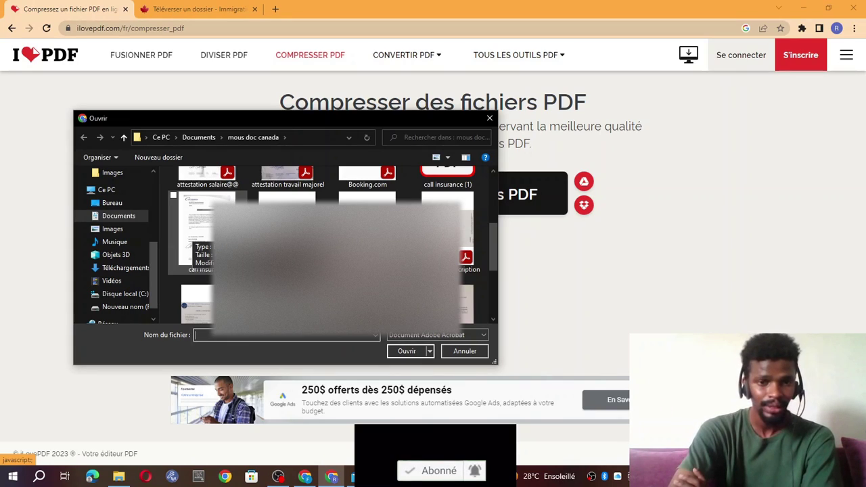
click(202, 234)
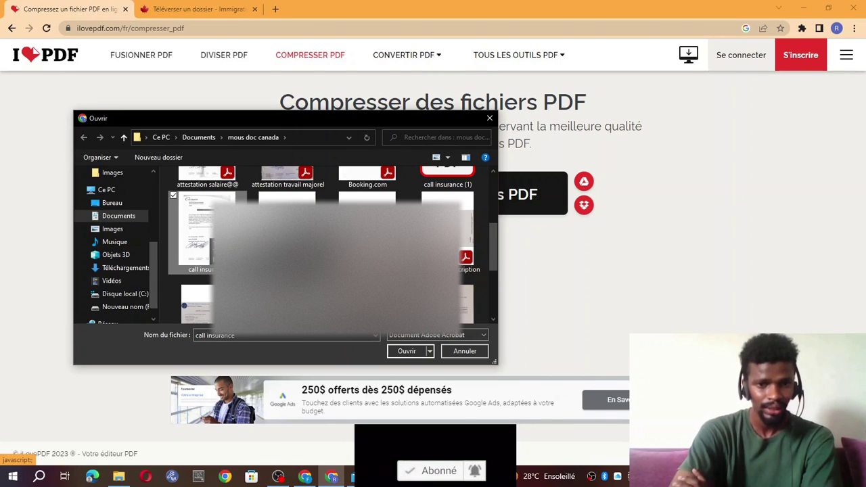
click(413, 353)
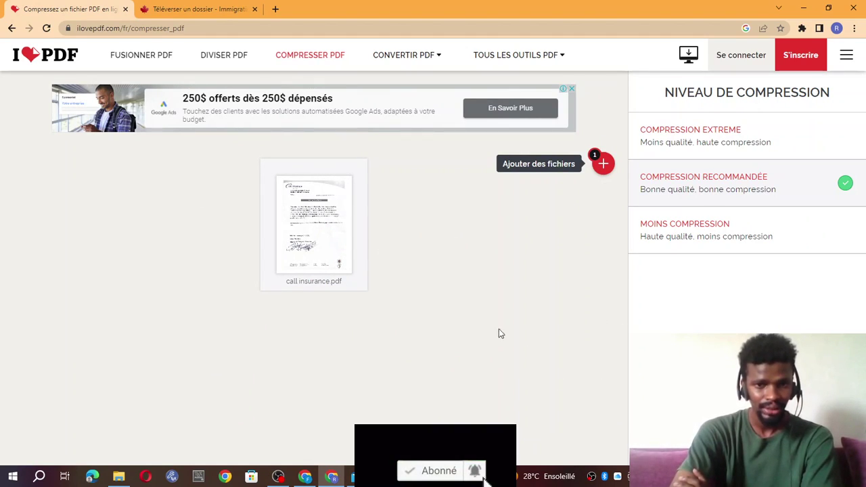
Compress the loaded PDF at the recommended compression level and show the downloaded file in its folder in a maximized window.
mouse_move(299, 238)
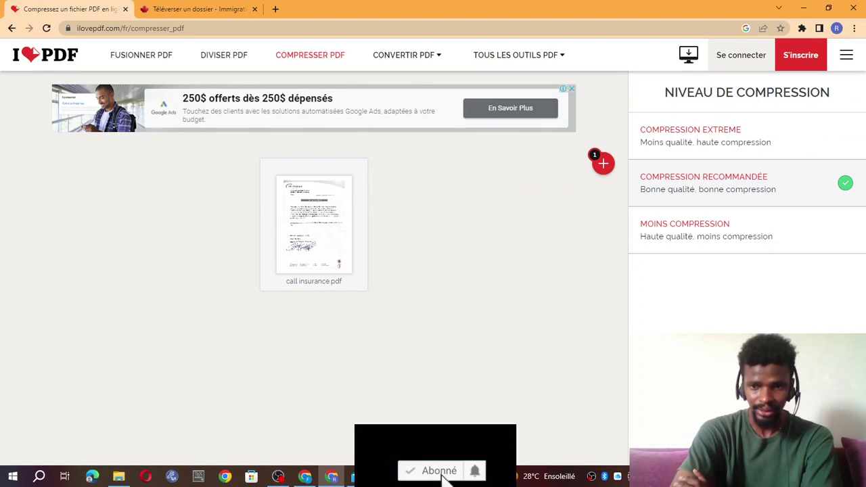
click(747, 444)
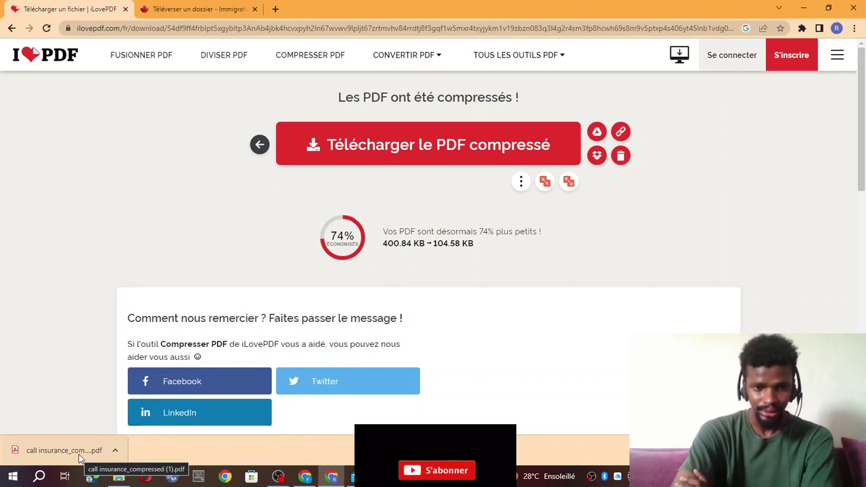
click(116, 449)
click(116, 448)
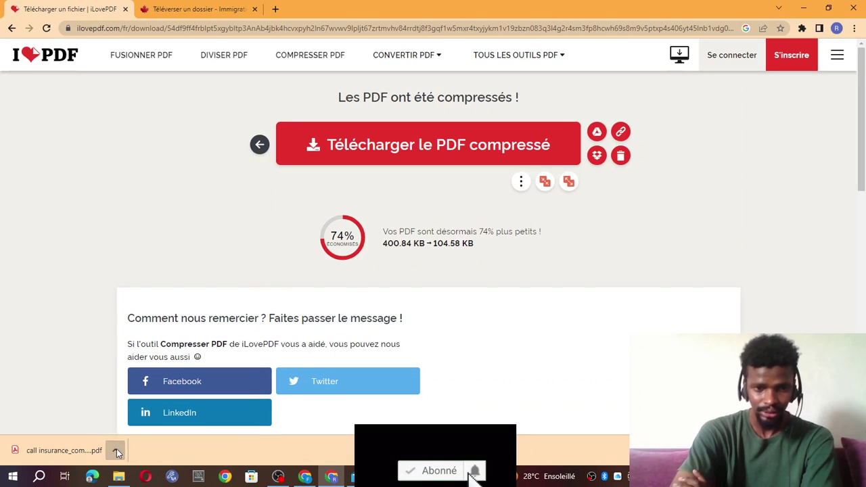
click(116, 448)
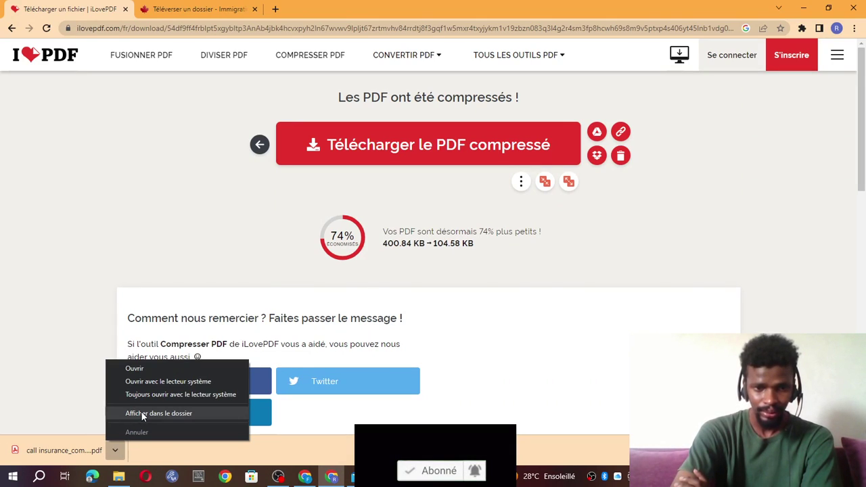
click(142, 412)
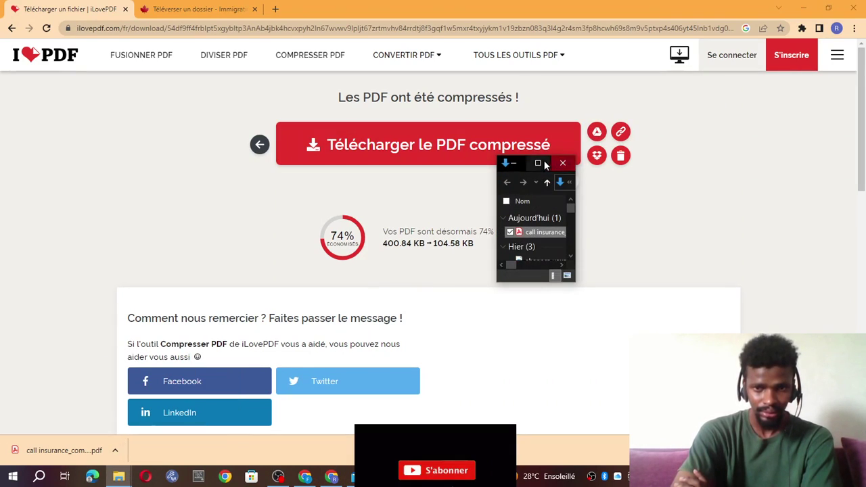
click(539, 164)
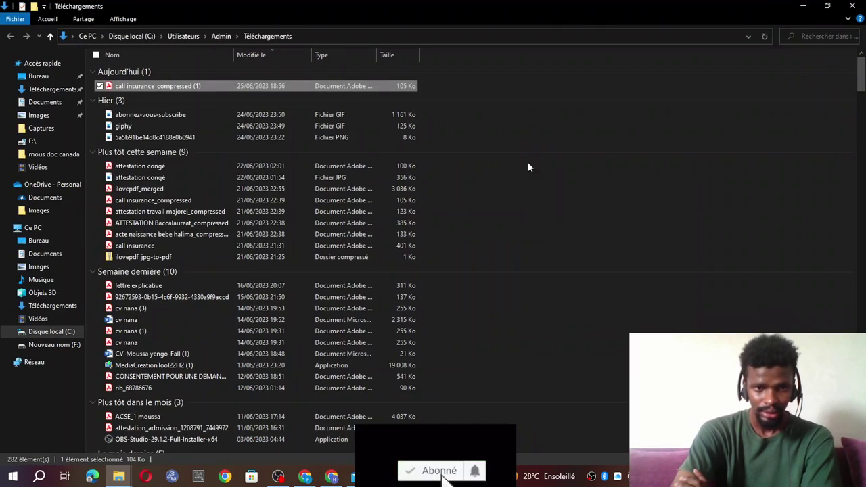
Rename the downloaded compressed PDF as "travail attestion".
right_click(197, 87)
click(100, 274)
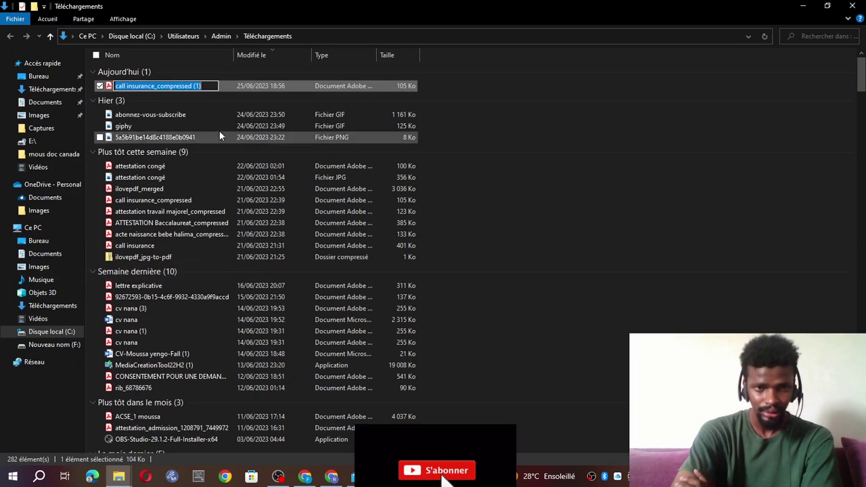
text(c)
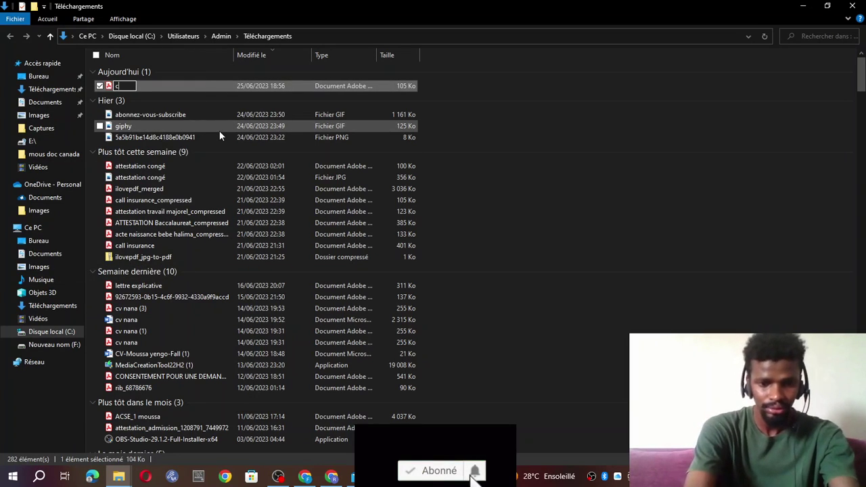
key(BackSpace)
text(tr)
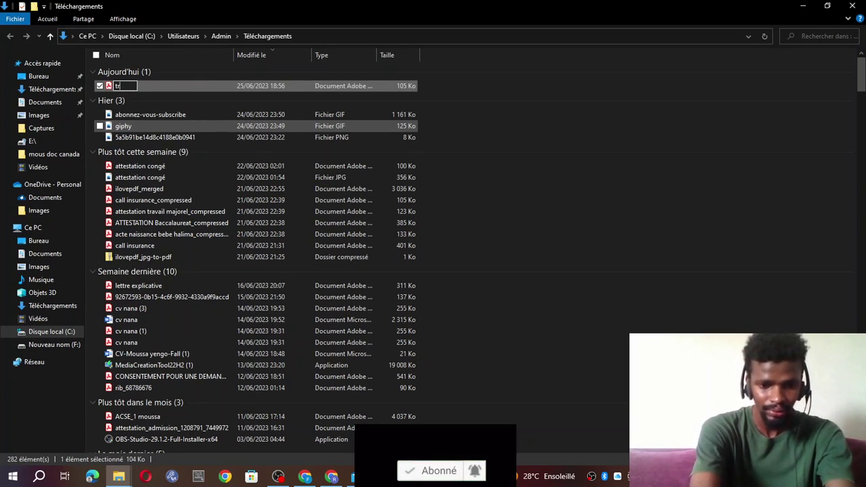
text(avail)
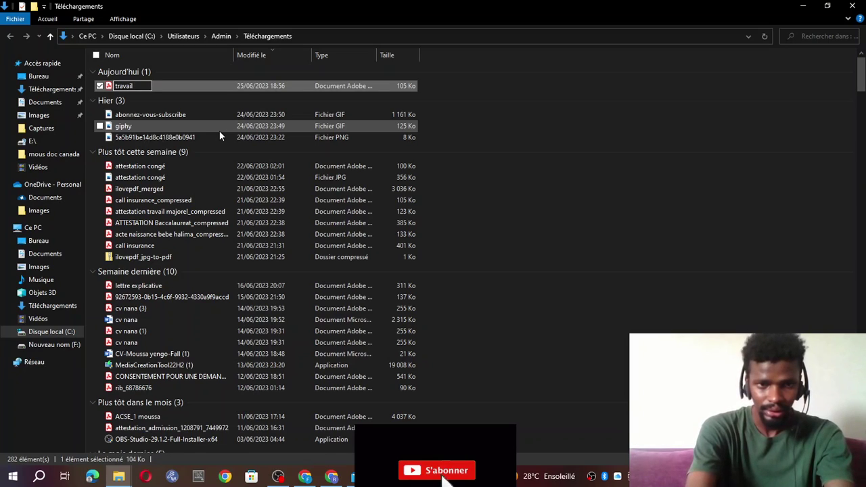
text( attestion)
key(Return)
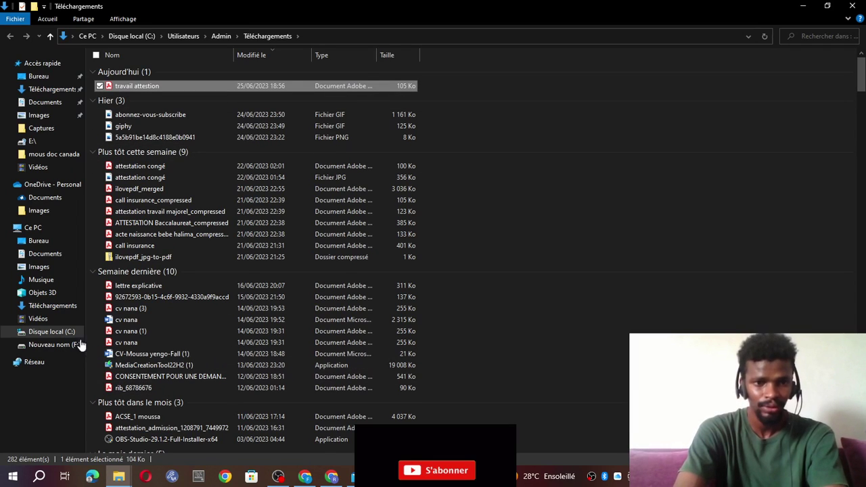
View the Documents folder, then switch back to iLovePDF in the browser and open its PDF merge tool.
click(68, 256)
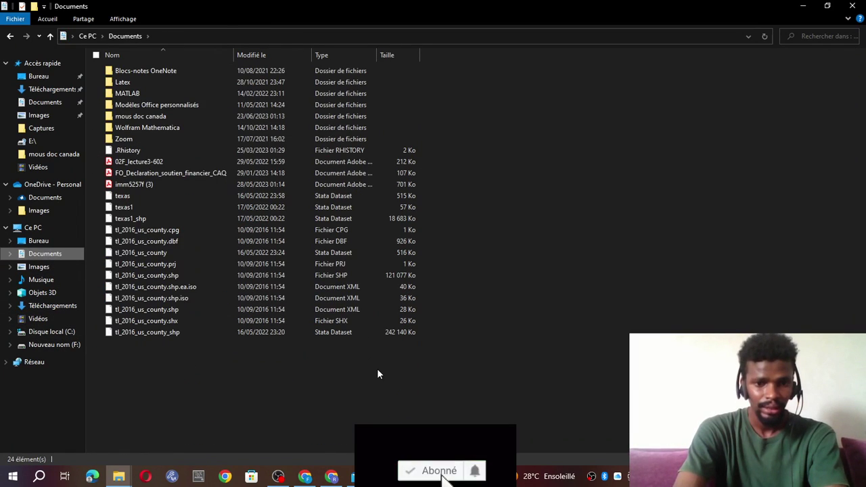
click(332, 477)
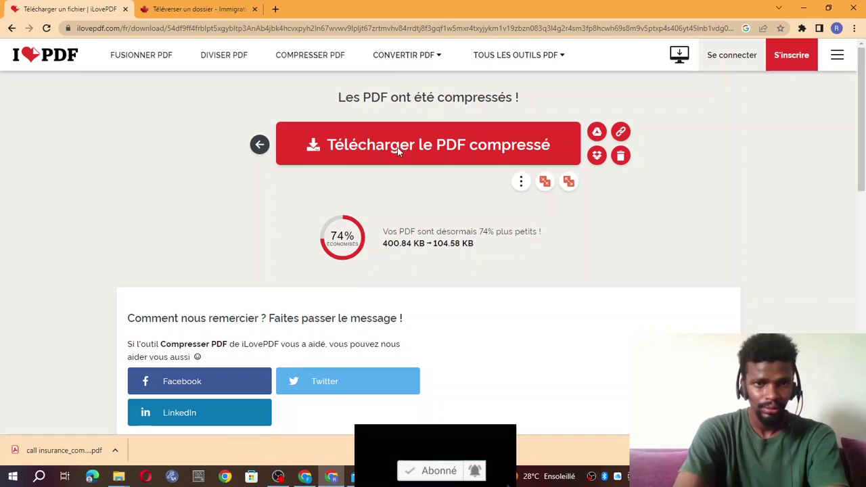
click(177, 8)
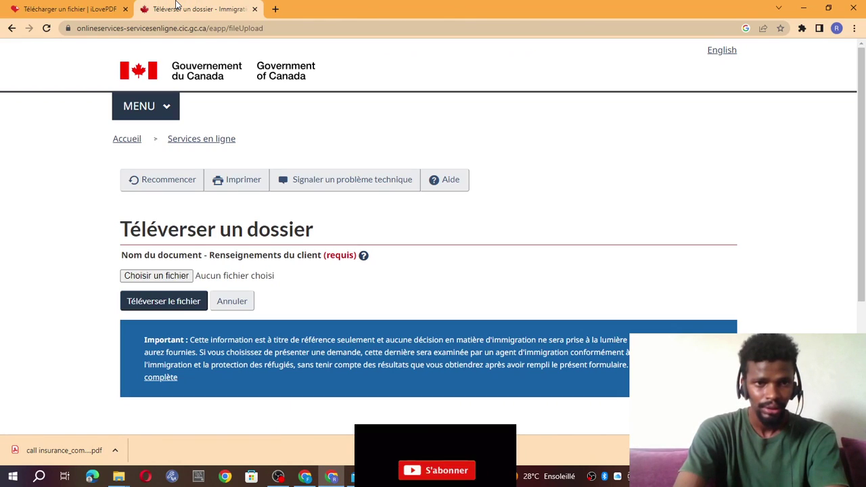
click(82, 7)
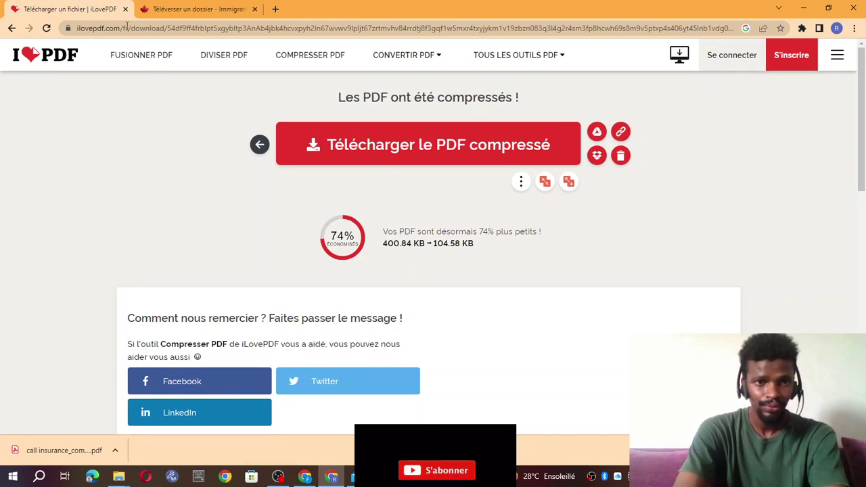
click(161, 67)
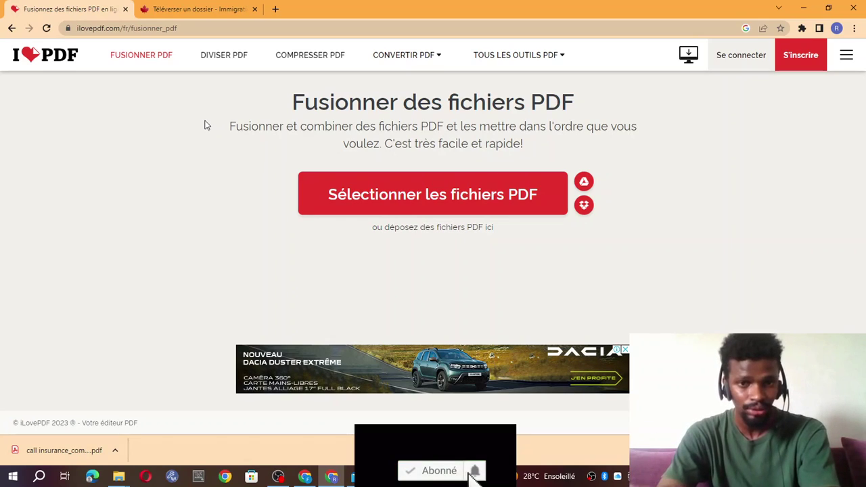
View the Guichet-Emplois page in the other browser window, then the file upload page of the visa application.
click(305, 476)
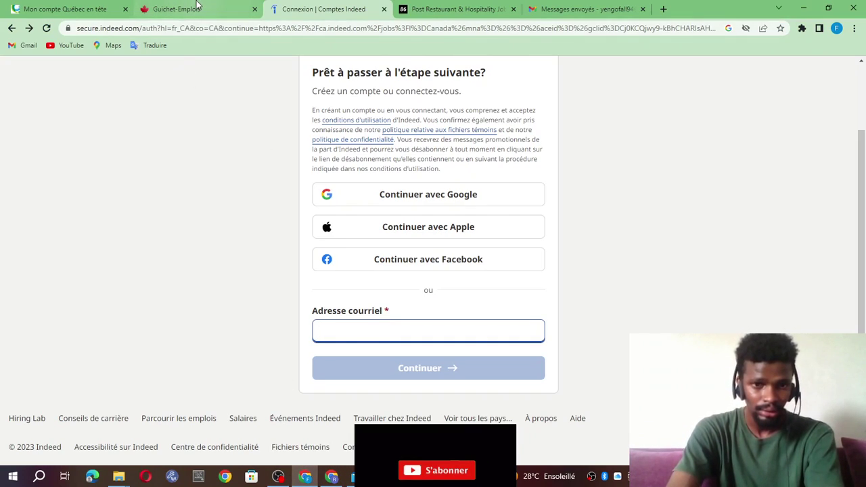
click(177, 8)
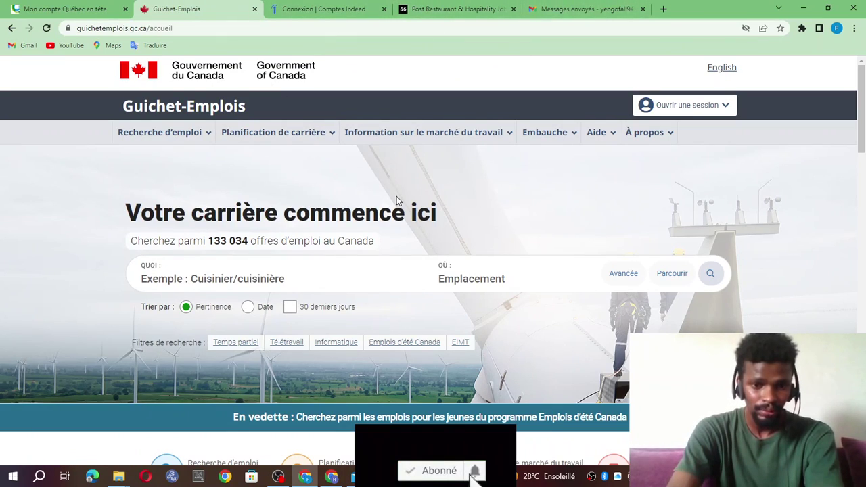
click(332, 477)
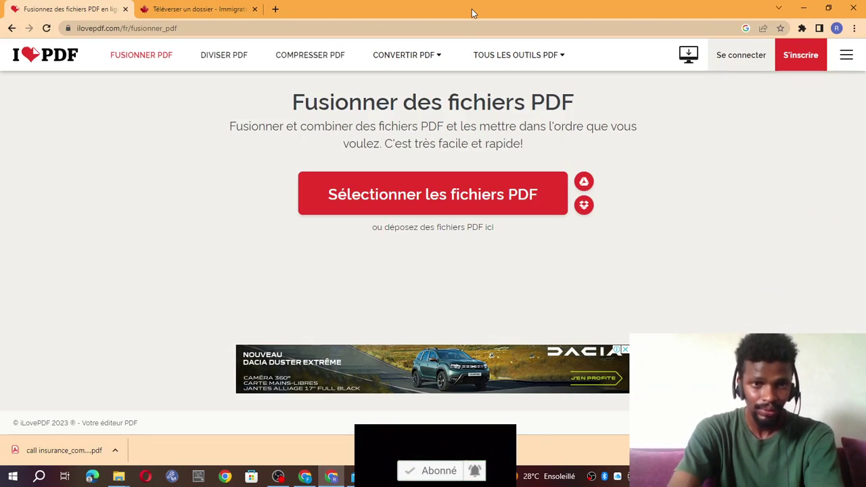
click(191, 9)
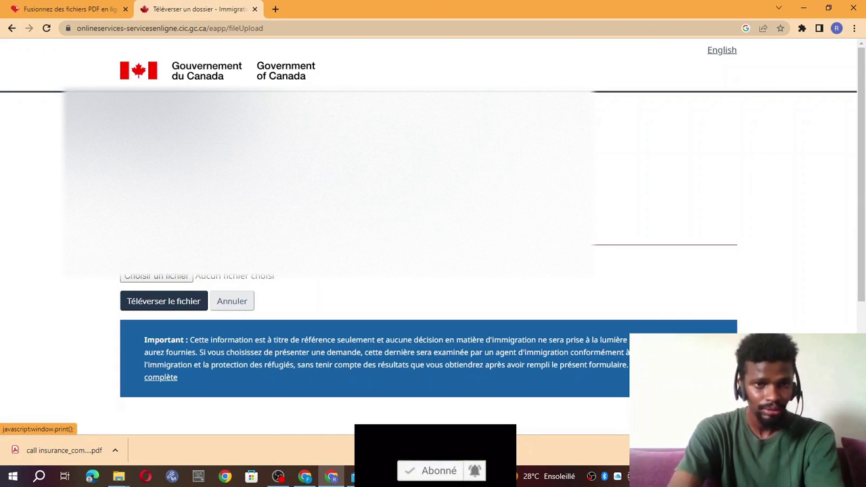
Return to the iLovePDF merge tool and select the baby's birth certificate, ATTESTATION Baccalaureat, attestation congé, attestation travail majorel and attestation salaire@@ for loading.
click(44, 6)
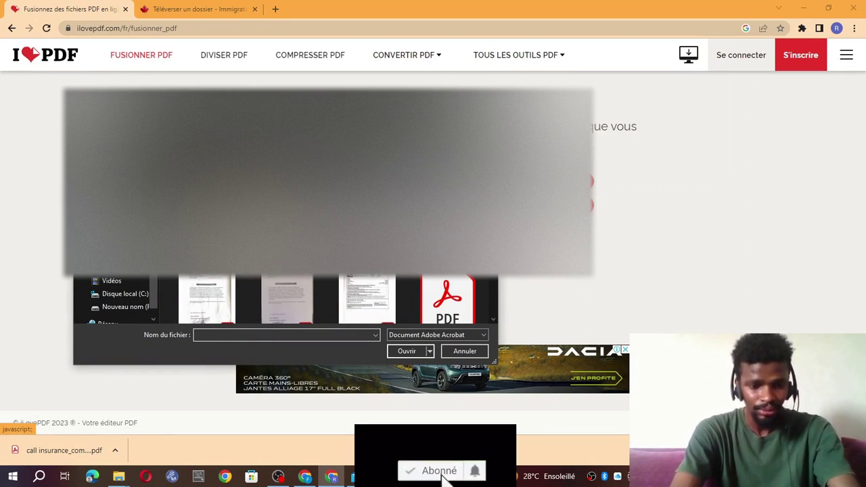
click(207, 186)
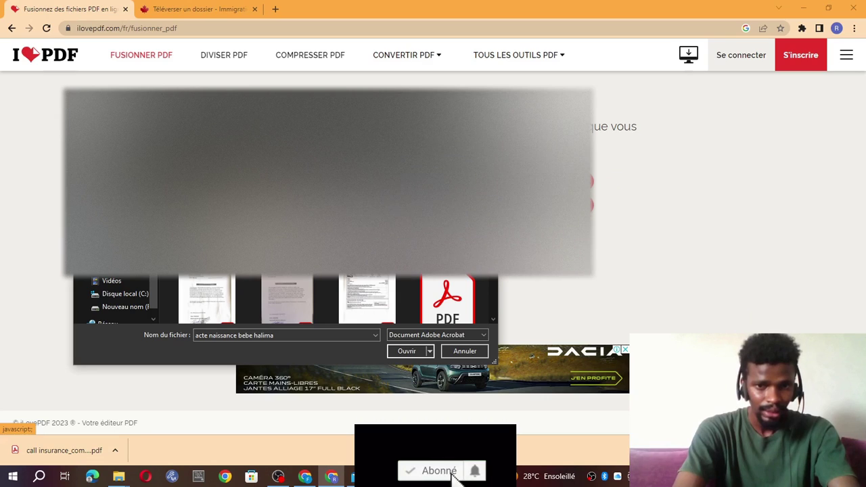
ctrl+click(365, 209)
ctrl+click(287, 210)
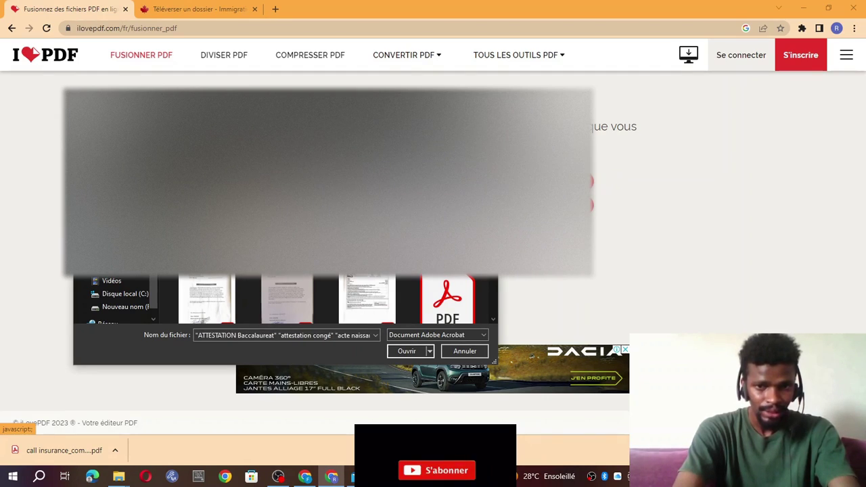
scroll(325, 203, down, 3)
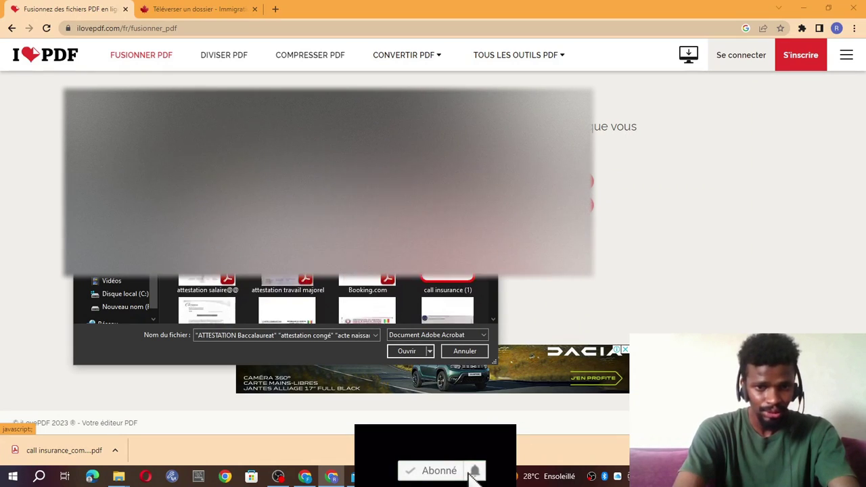
ctrl+click(306, 279)
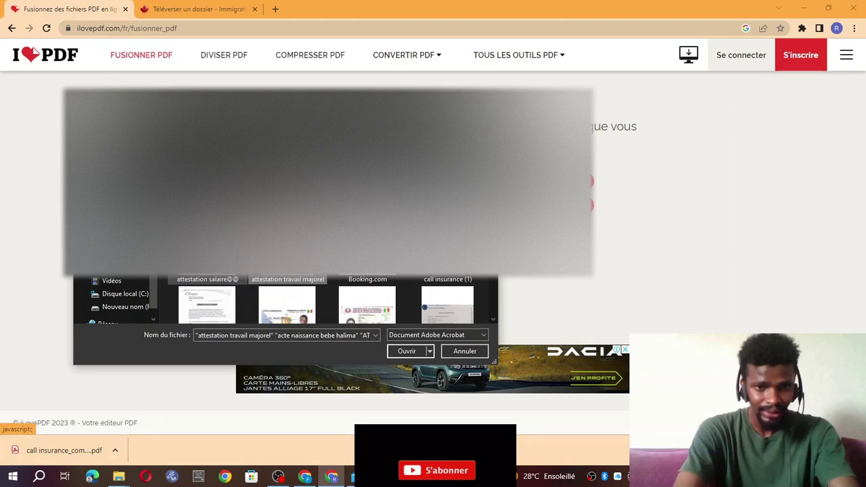
ctrl+click(207, 279)
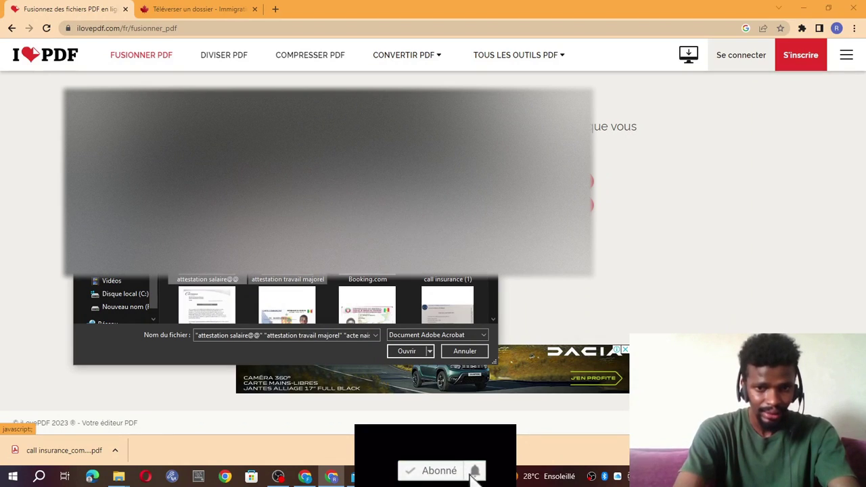
Add carte d'identité SEN et carte sejours MAR, CARTE COMMERCANT and certificat L1 inscription ucad to the file selection.
scroll(325, 304, down, 3)
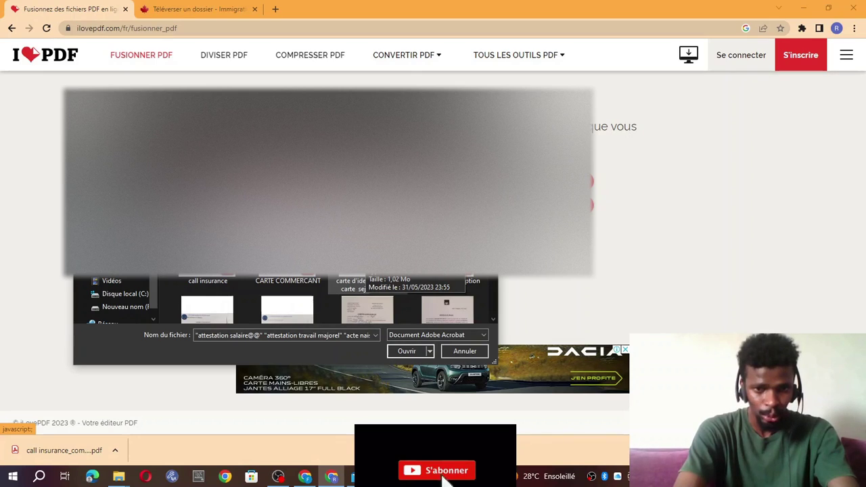
ctrl+click(368, 281)
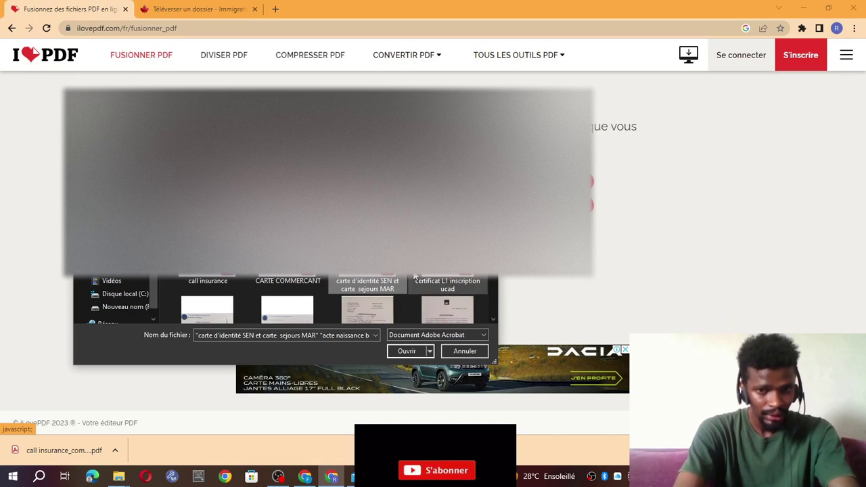
ctrl+click(288, 281)
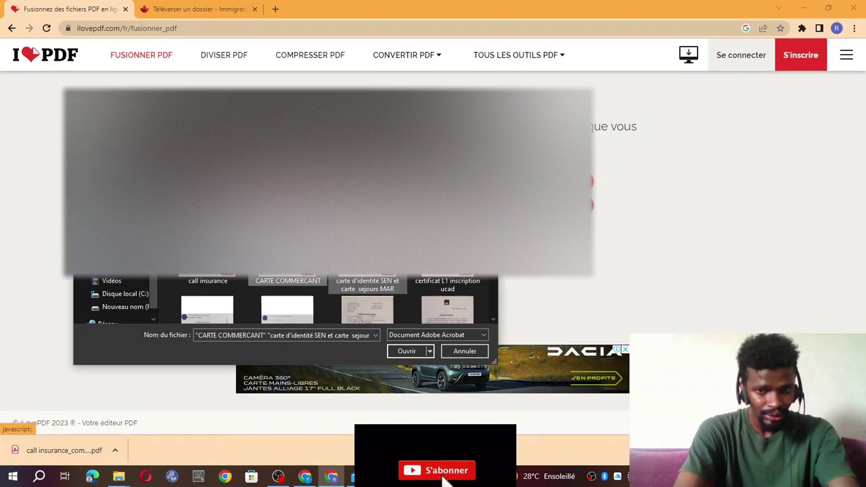
ctrl+click(443, 281)
ctrl+click(443, 281)
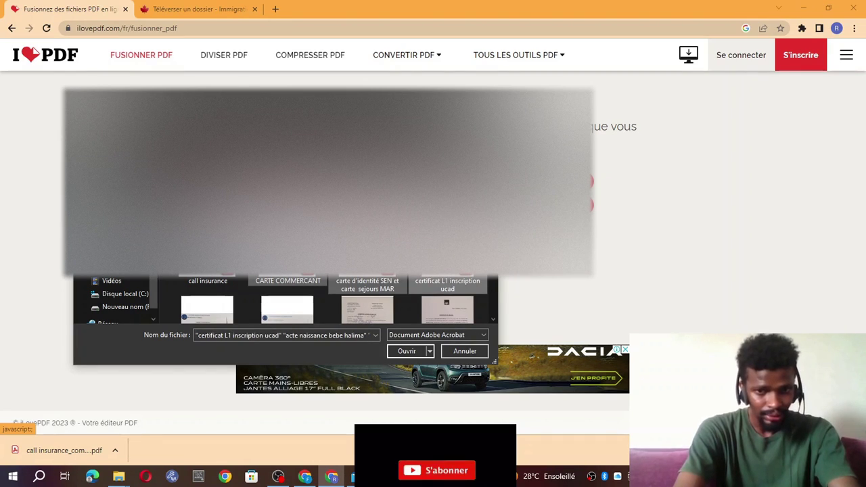
Add certificat L2 inscription ucad, certificat L3 inscription ucad and certificat marige to the file selection.
scroll(325, 297, down, 3)
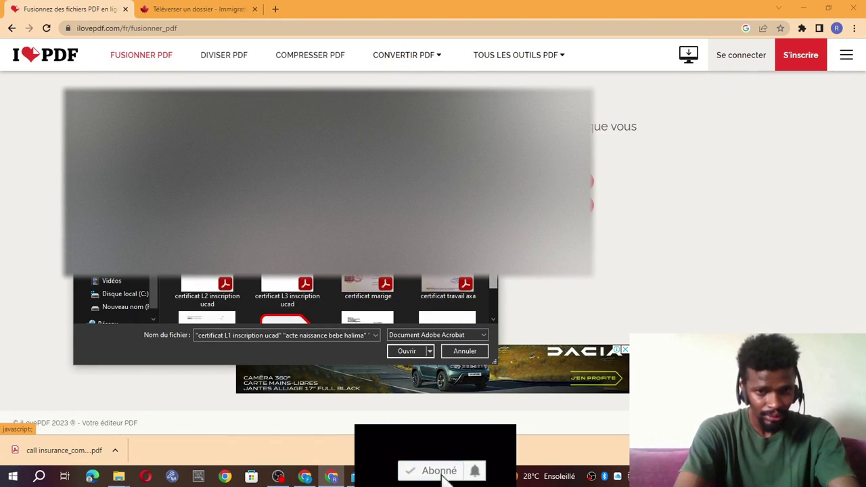
ctrl+click(288, 284)
ctrl+click(206, 285)
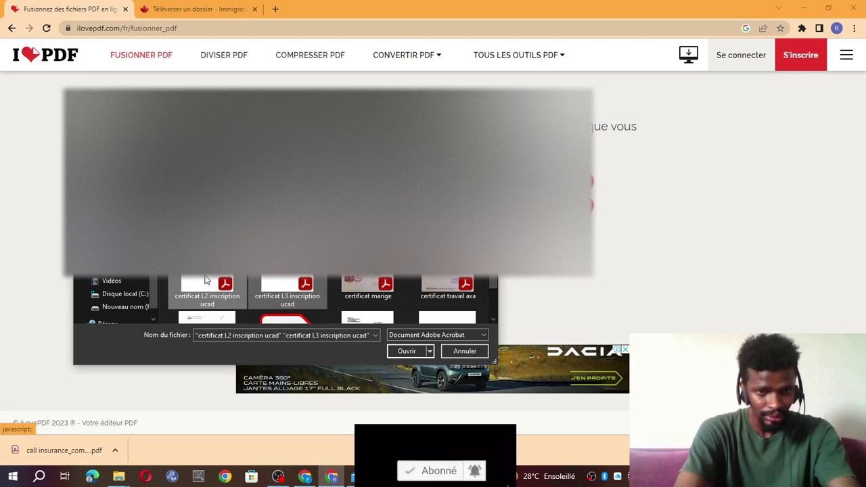
ctrl+click(368, 284)
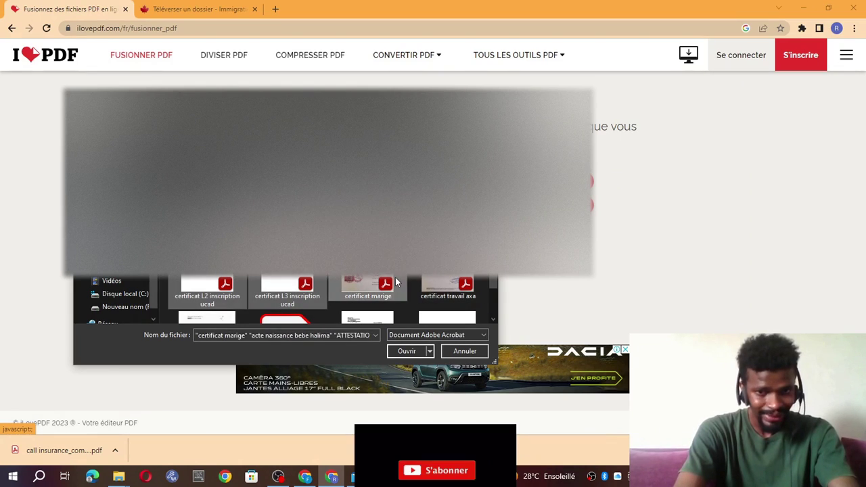
Add the PDF named after the applicant to the selection and load all selected files into the merge tool.
drag(492, 278, 490, 312)
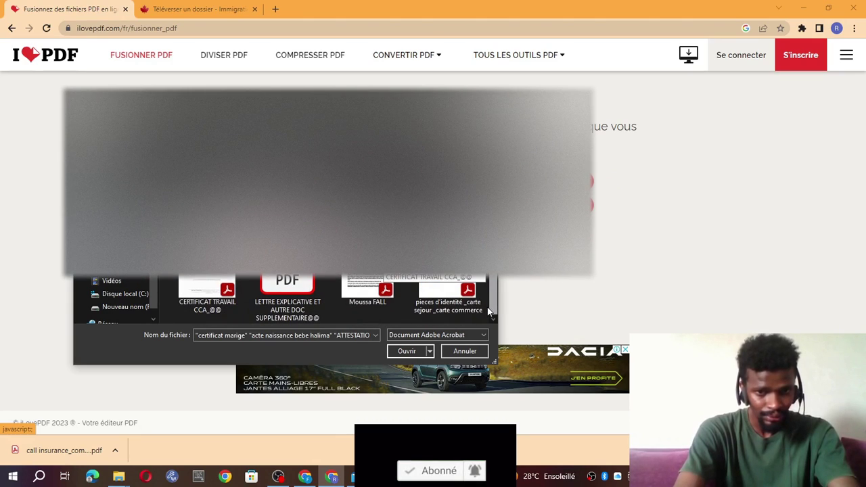
ctrl+click(353, 280)
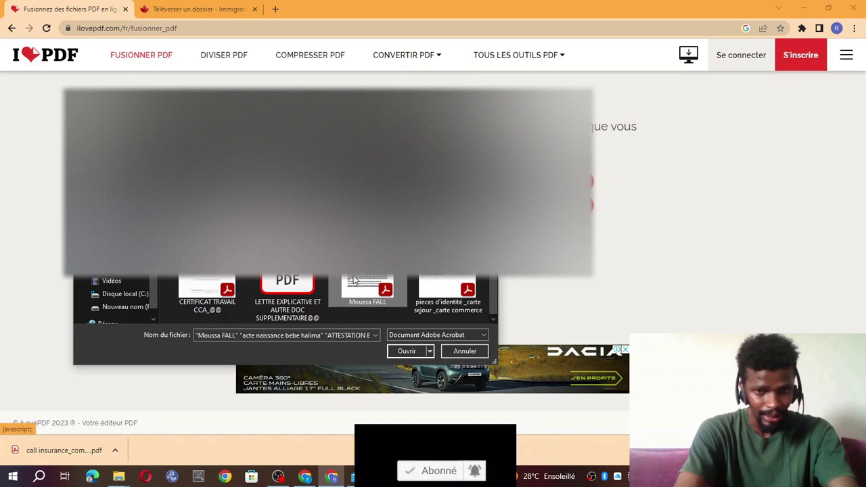
click(407, 351)
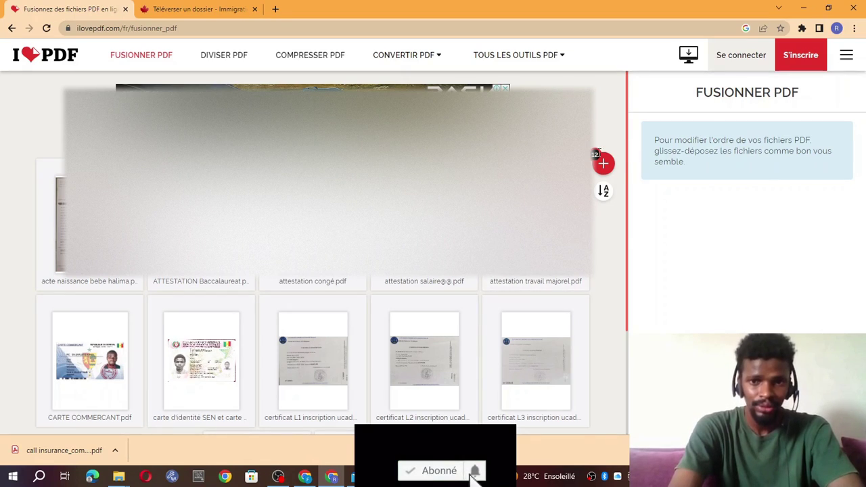
Move the PDF named after the applicant from the end to the first position in the merge order.
mouse_move(594, 156)
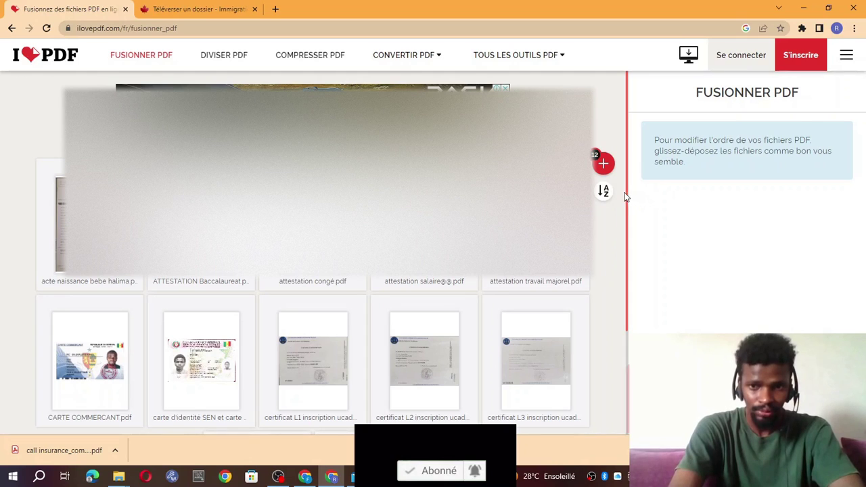
drag(628, 227, 622, 190)
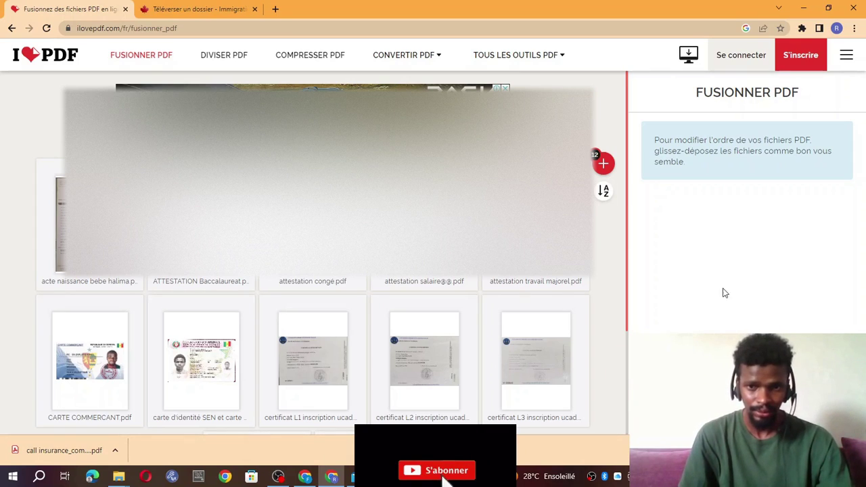
scroll(524, 327, down, 2)
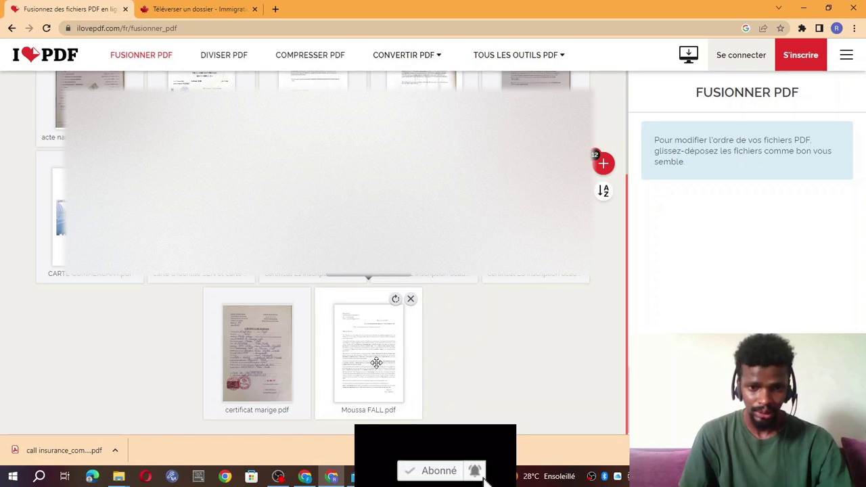
drag(372, 372, 91, 135)
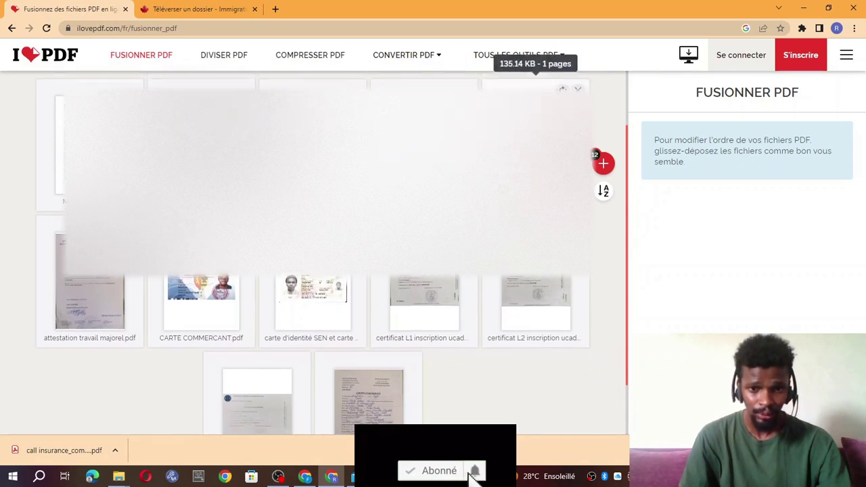
Review the order of all the loaded PDFs, from the first document through certificat marige.
scroll(453, 314, down, 1)
scroll(453, 314, up, 2)
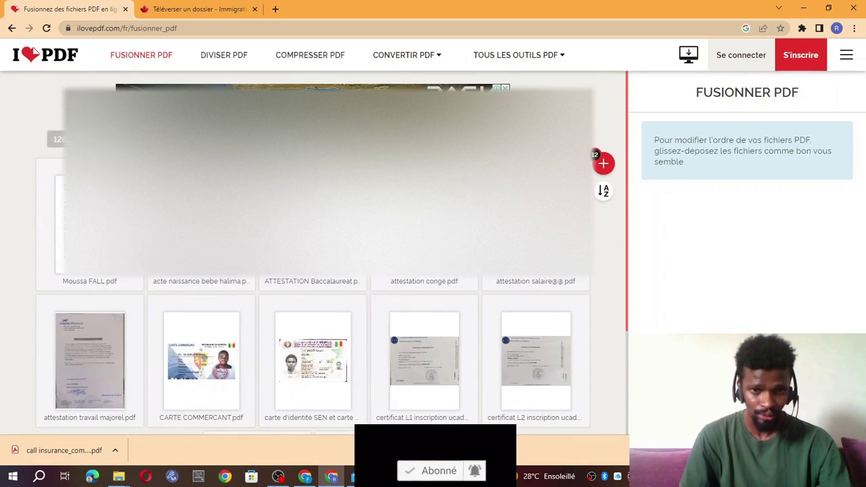
scroll(402, 334, down, 2)
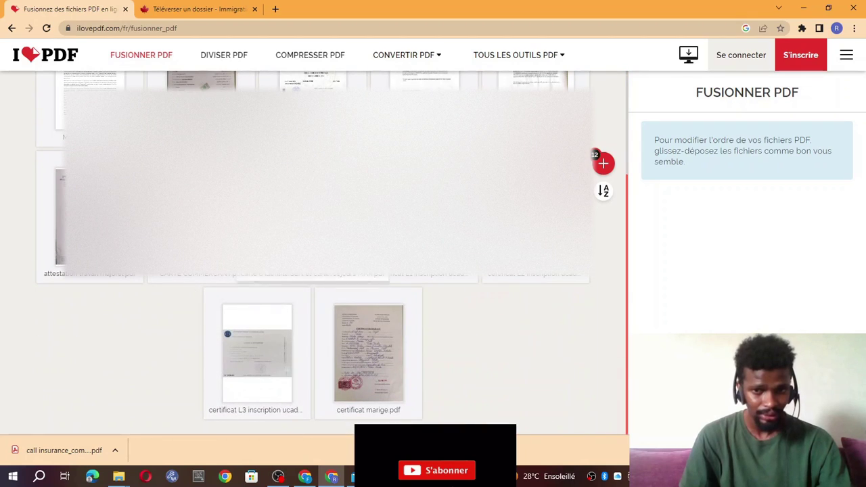
scroll(557, 319, up, 2)
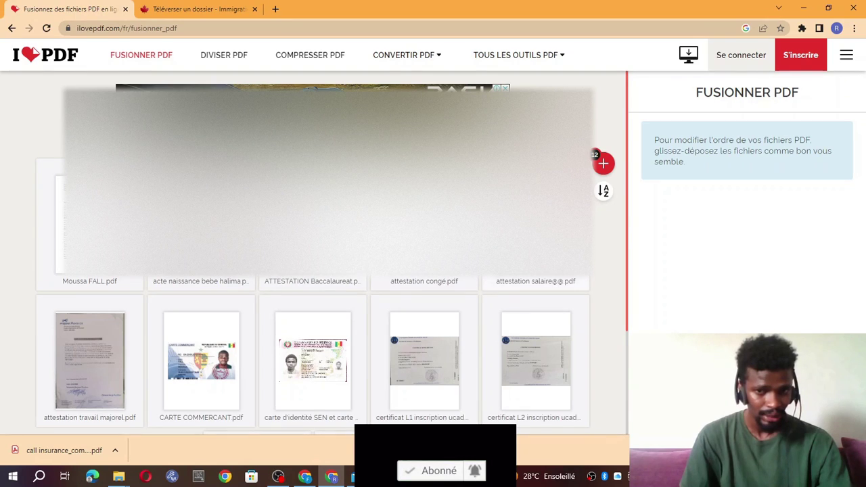
scroll(300, 279, down, 2)
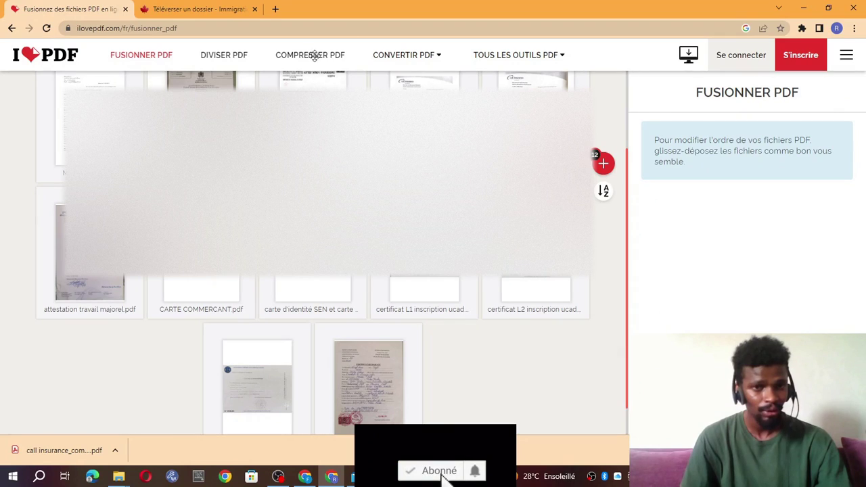
mouse_move(402, 54)
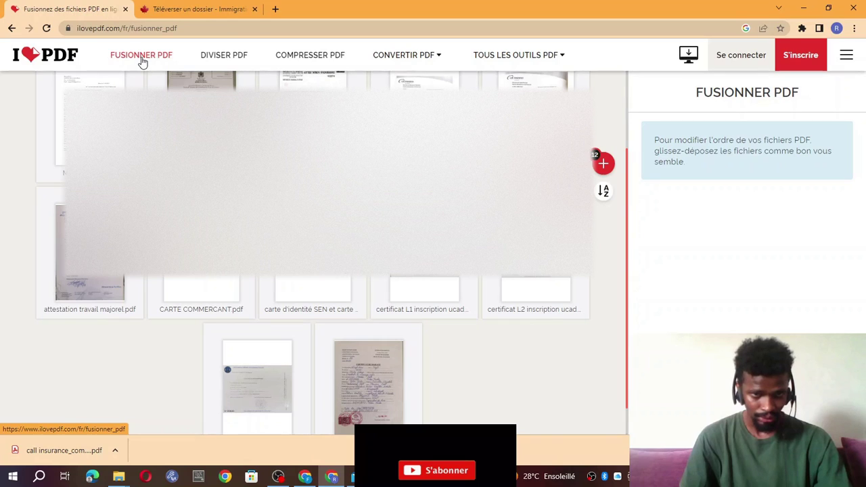
scroll(143, 61, up, 2)
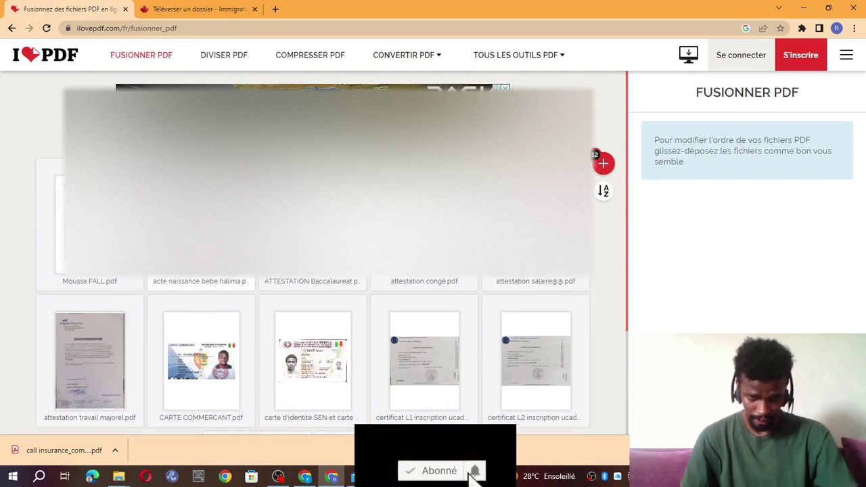
scroll(588, 338, down, 2)
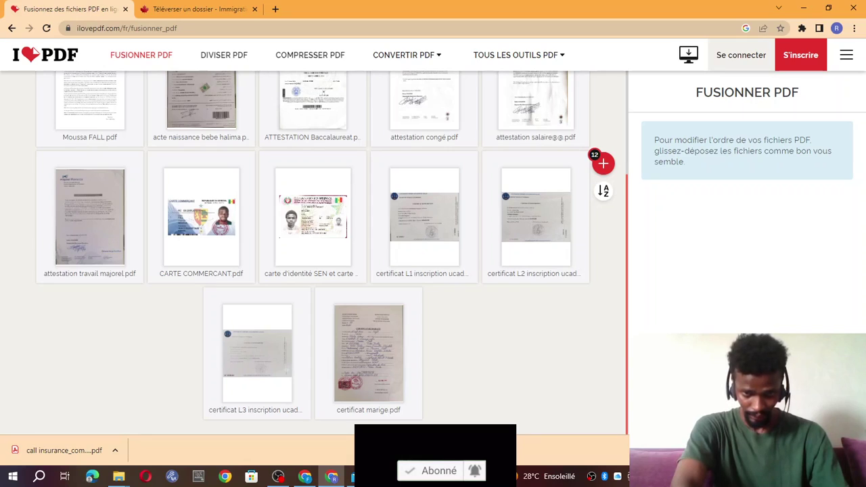
Merge the loaded PDFs, download the merged file and show it in its folder in a maximized window.
click(747, 406)
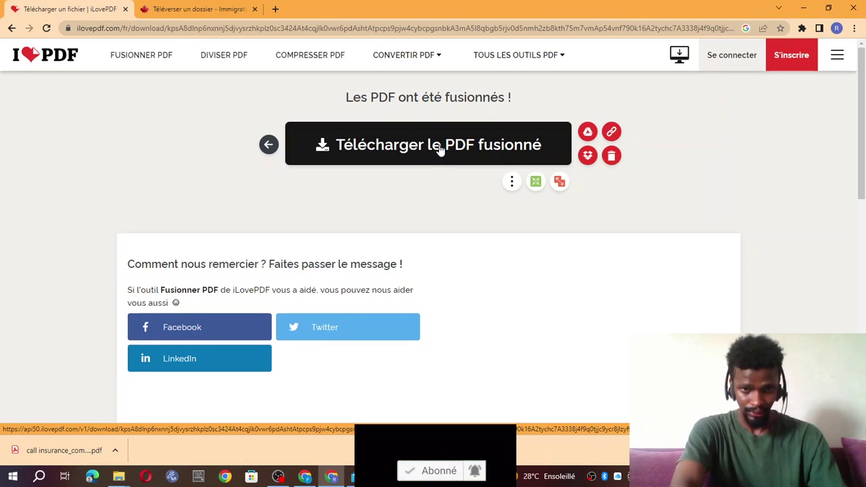
click(439, 149)
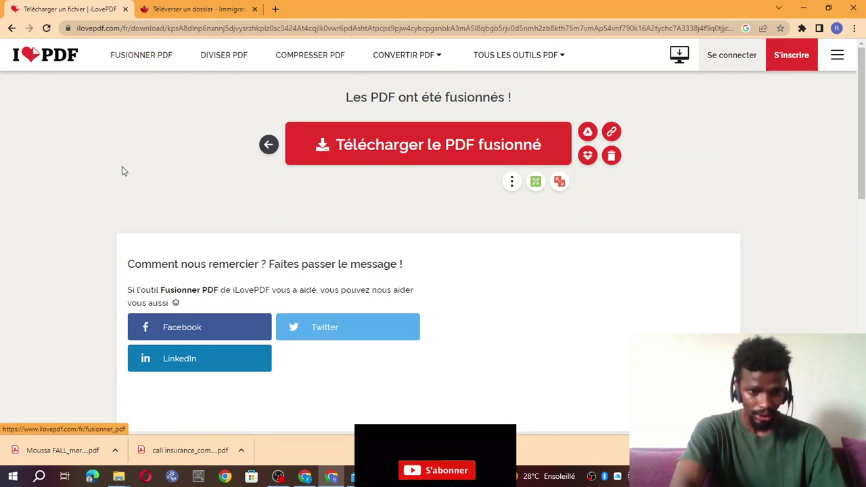
click(120, 450)
click(148, 413)
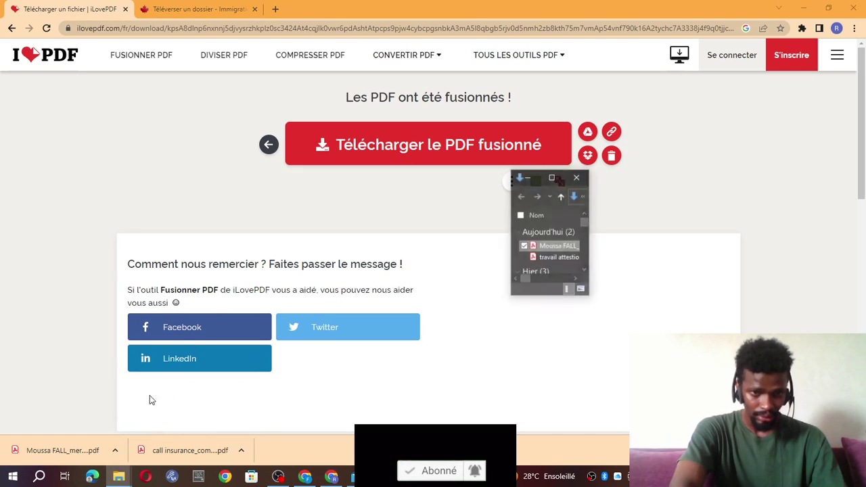
click(552, 177)
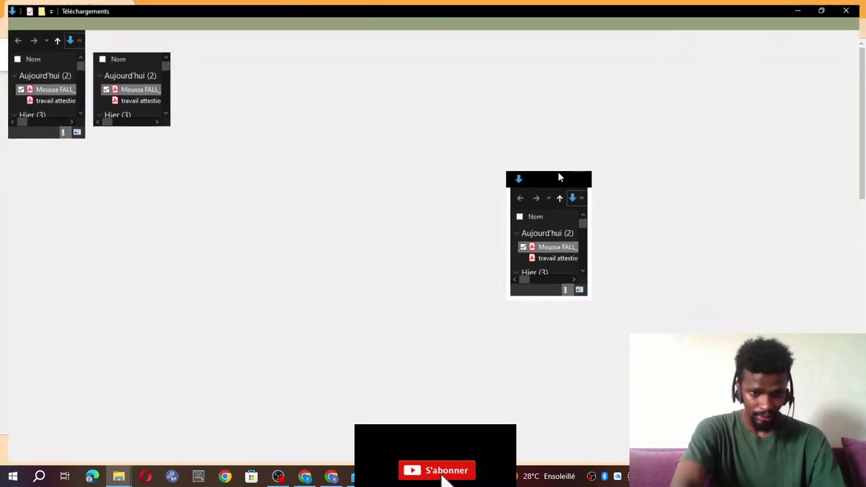
Return to the IRCC upload page for Renseignements du client and browse its file chooser to the Téléchargements folder.
right_click(271, 86)
click(440, 93)
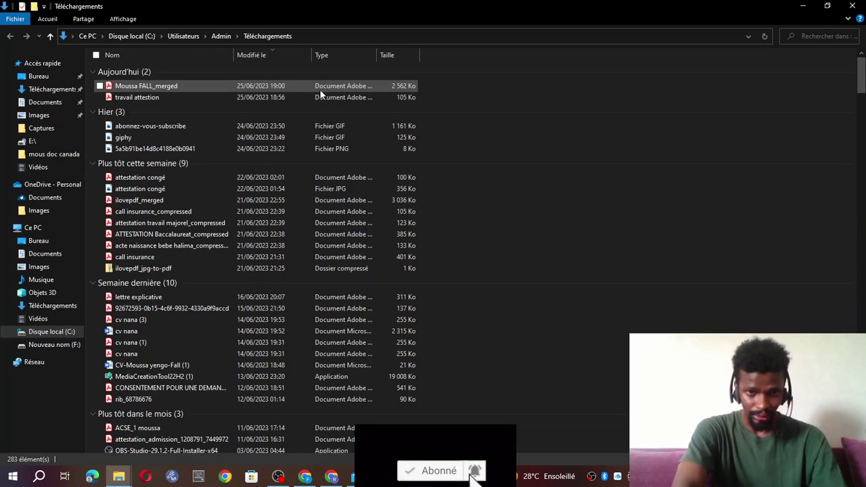
click(805, 6)
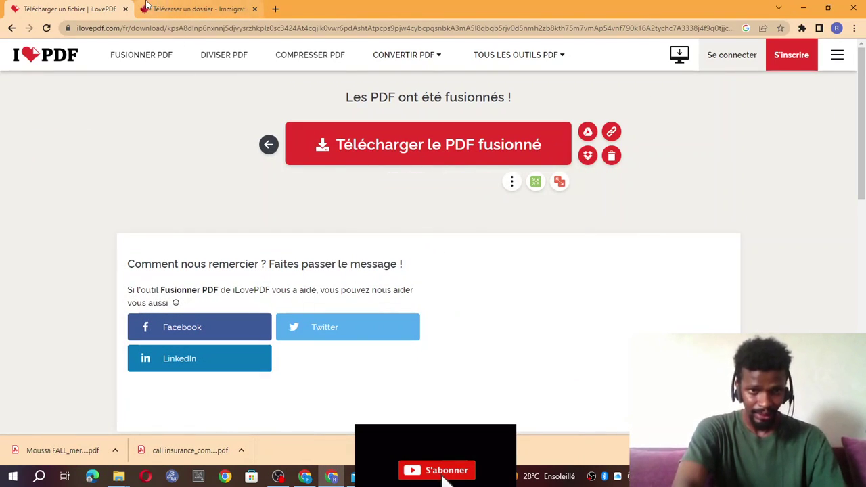
click(197, 9)
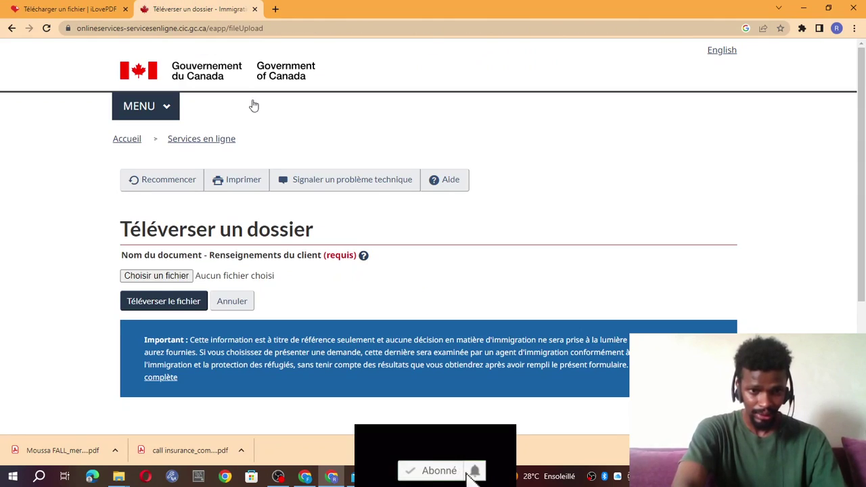
click(173, 278)
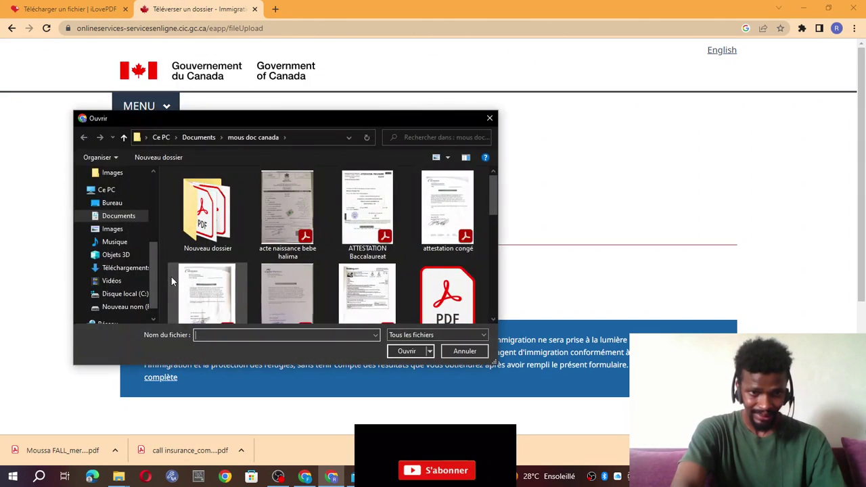
click(134, 275)
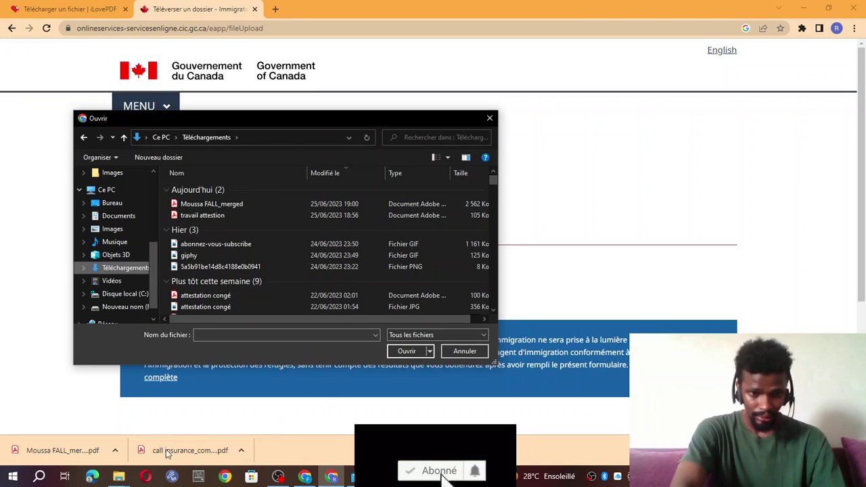
Show the Téléchargements folder in the file explorer and check the merged PDF's file size.
mouse_move(118, 476)
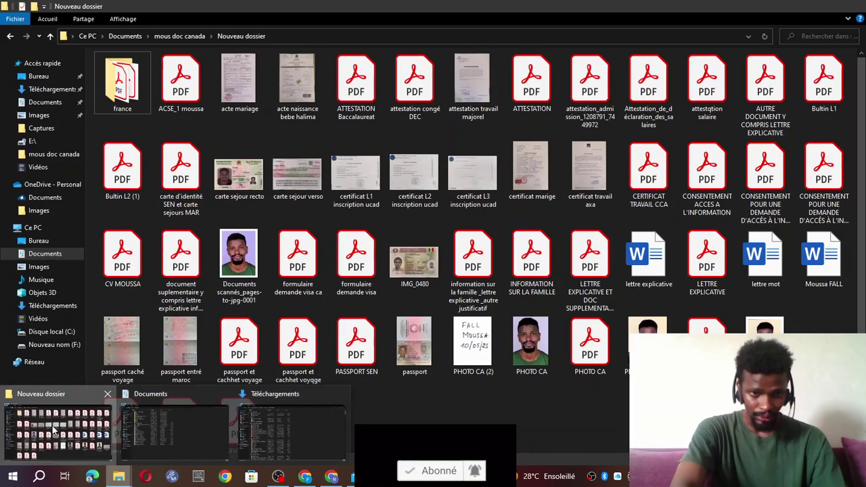
click(54, 430)
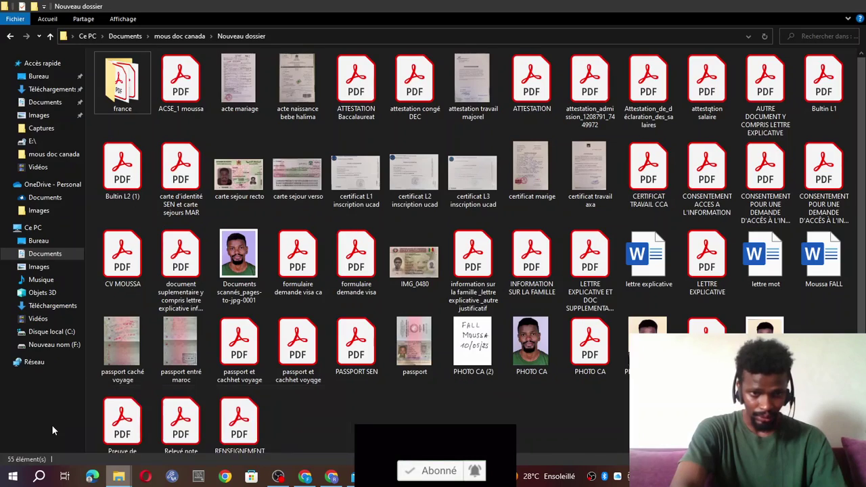
click(38, 94)
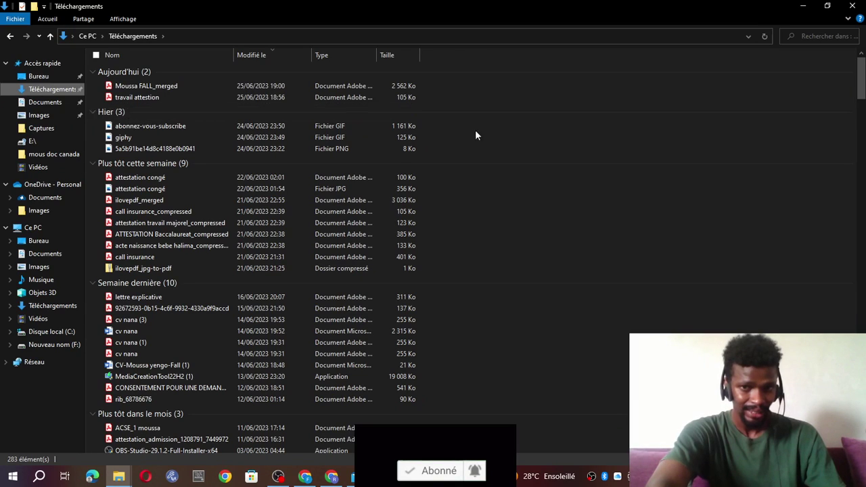
click(383, 88)
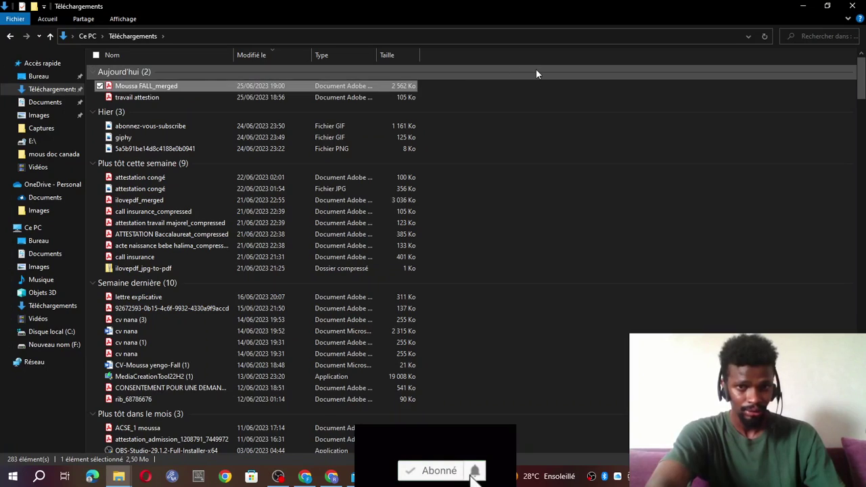
click(803, 6)
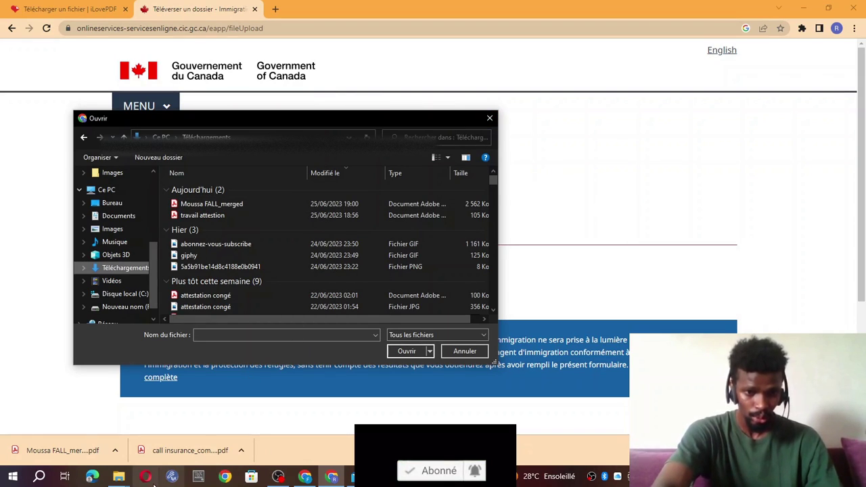
Open the merged PDF from Téléchargements, look through its pages to the marriage certificate, and close it with the folder window.
click(117, 476)
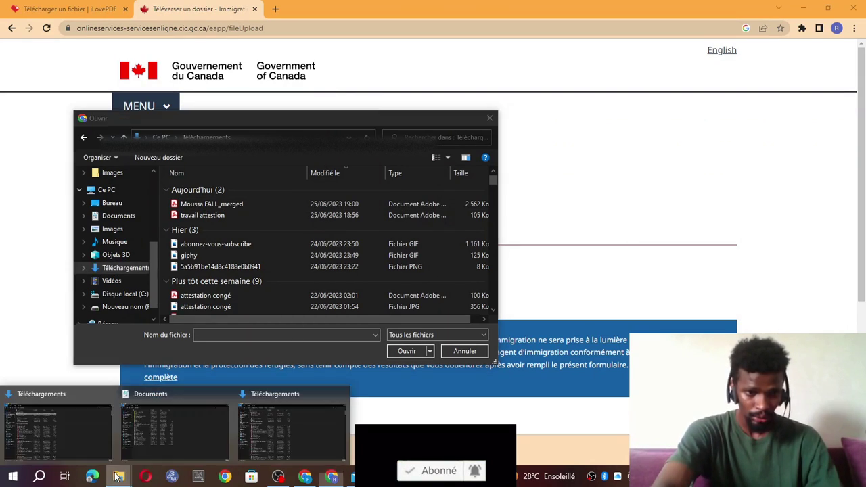
click(63, 422)
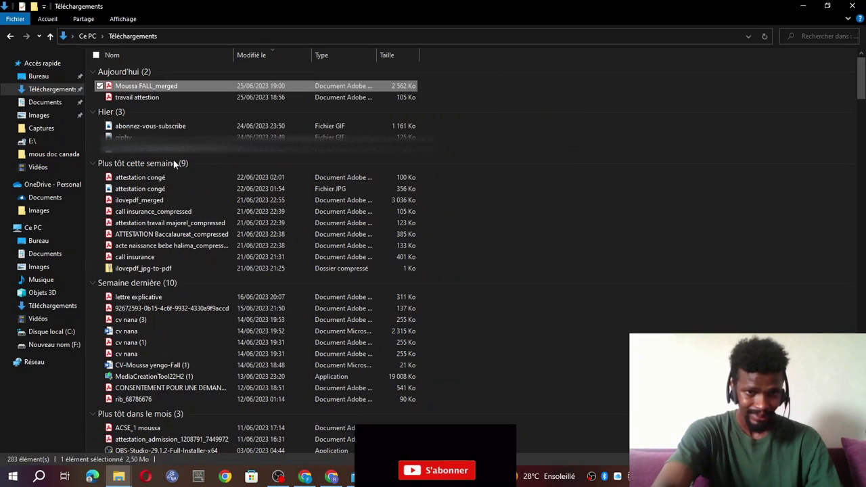
double_click(169, 87)
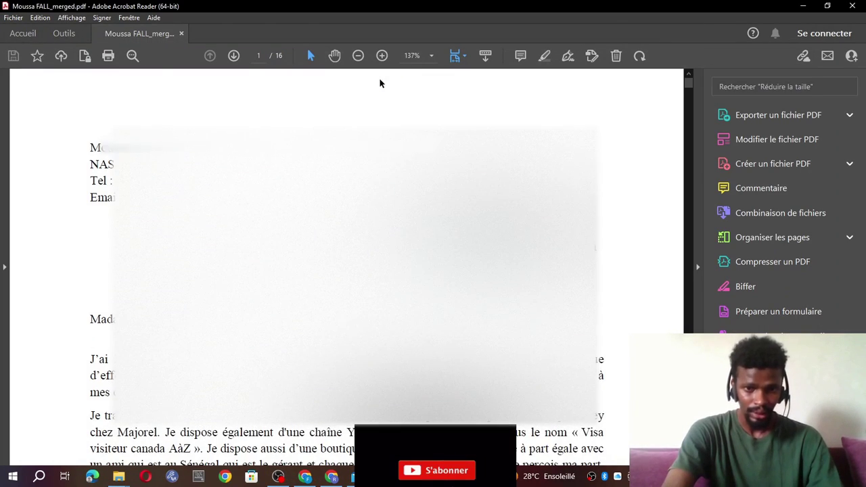
scroll(380, 82, down, 20)
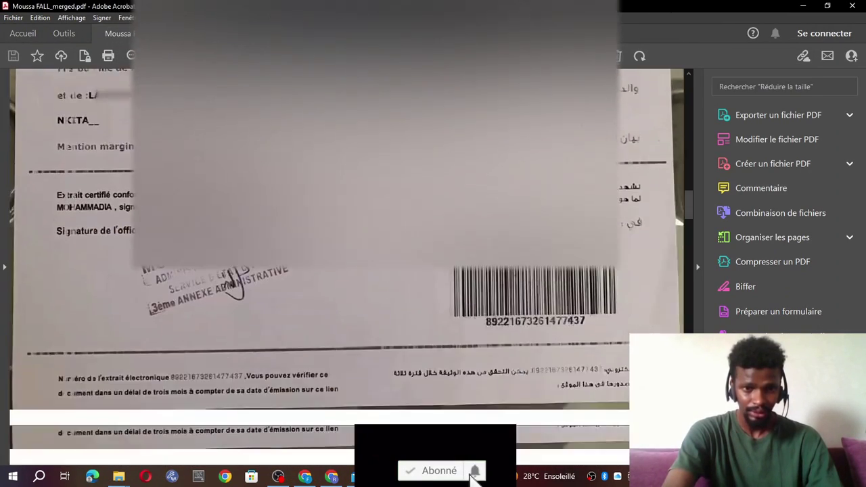
scroll(376, 266, down, 20)
scroll(375, 266, down, 20)
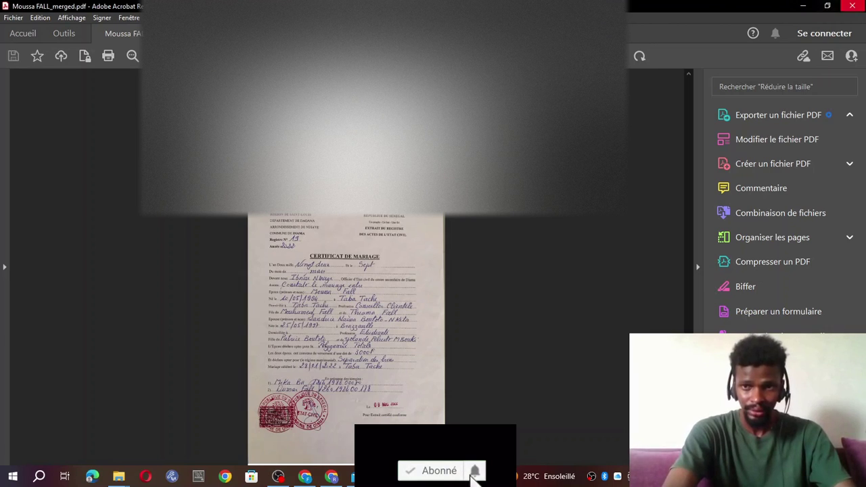
click(850, 6)
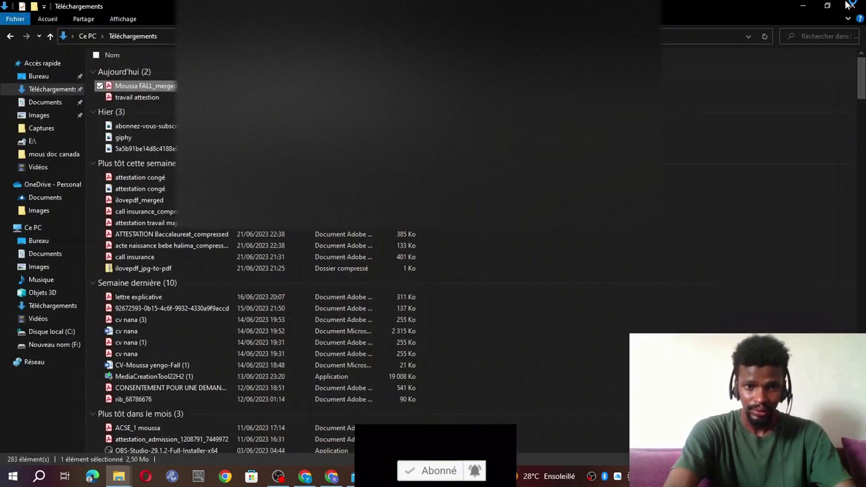
click(849, 6)
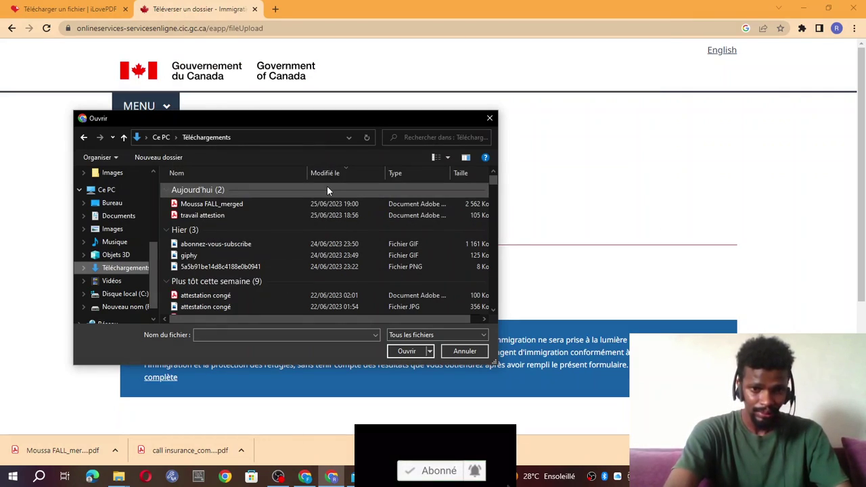
Try to upload the merged PDF as the Renseignements du client document, and retry after returning to the upload page.
click(294, 202)
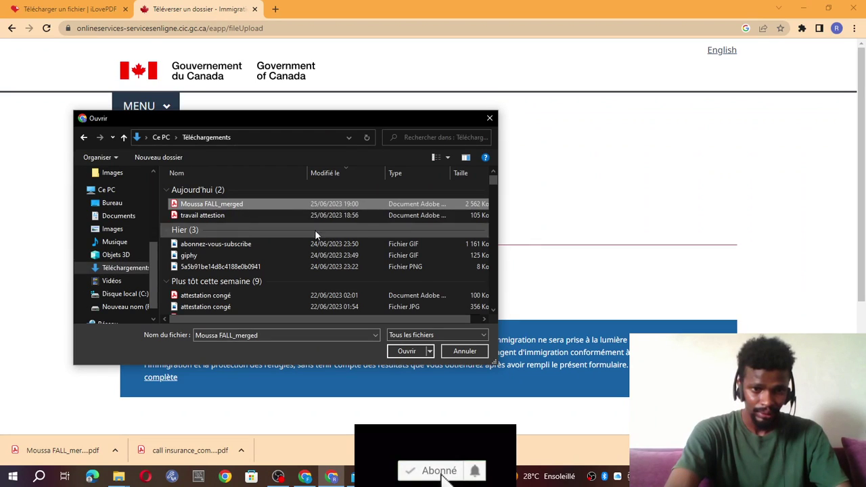
click(394, 356)
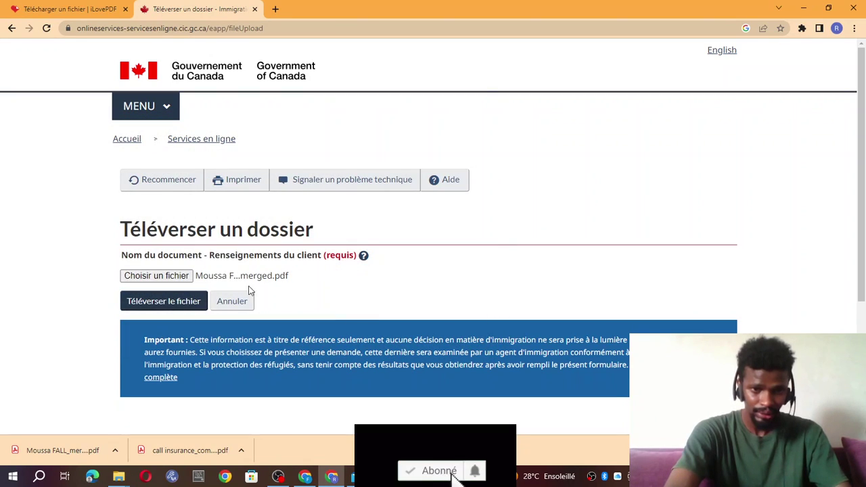
click(155, 307)
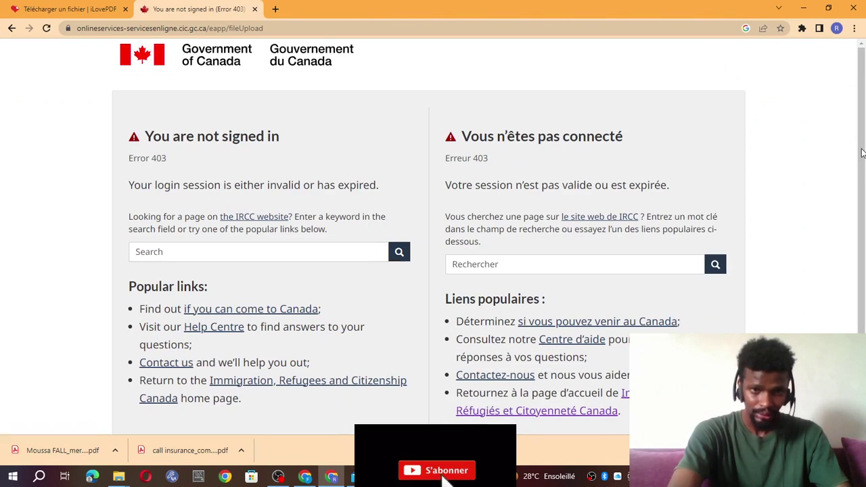
click(10, 28)
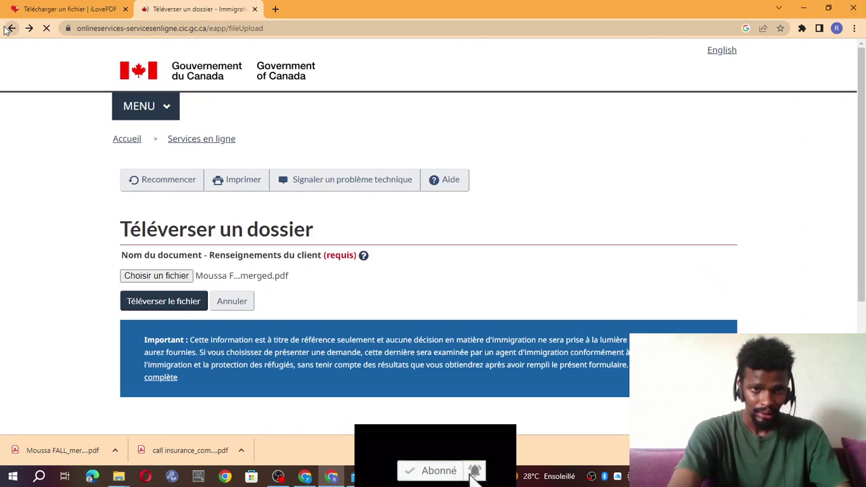
click(174, 305)
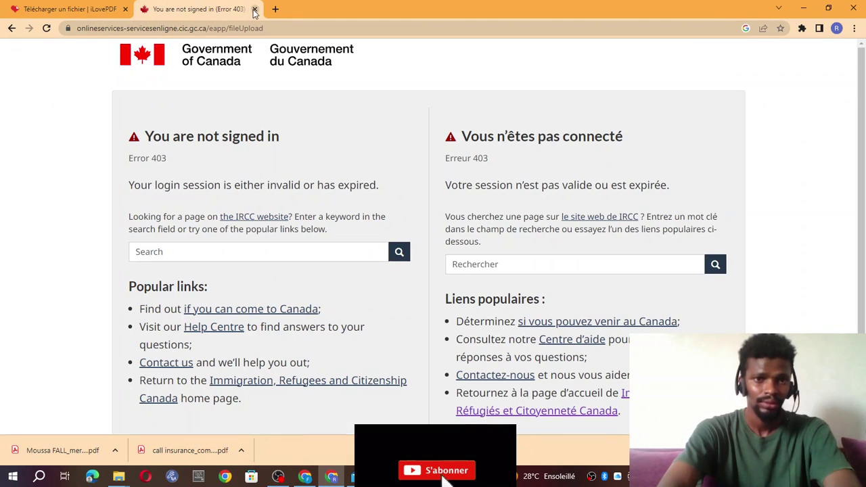
Close the IRCC upload tab and open the Canada.ca home page in a new tab by searching for "canada ca".
click(254, 8)
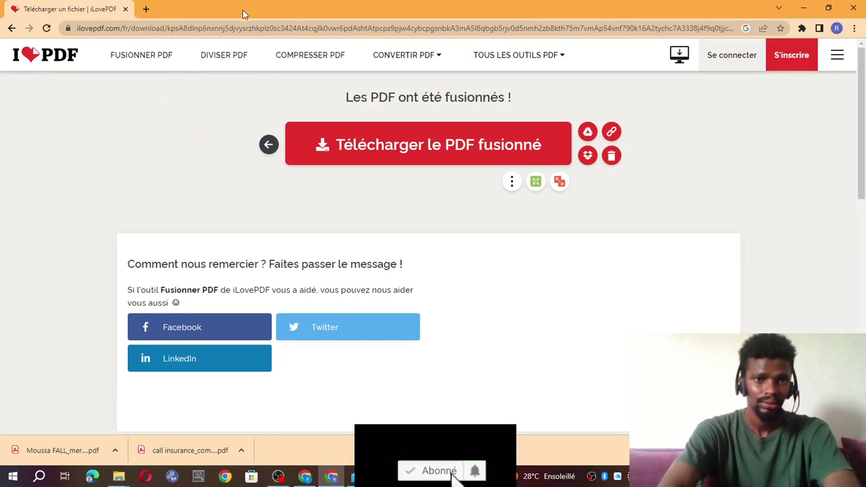
click(146, 10)
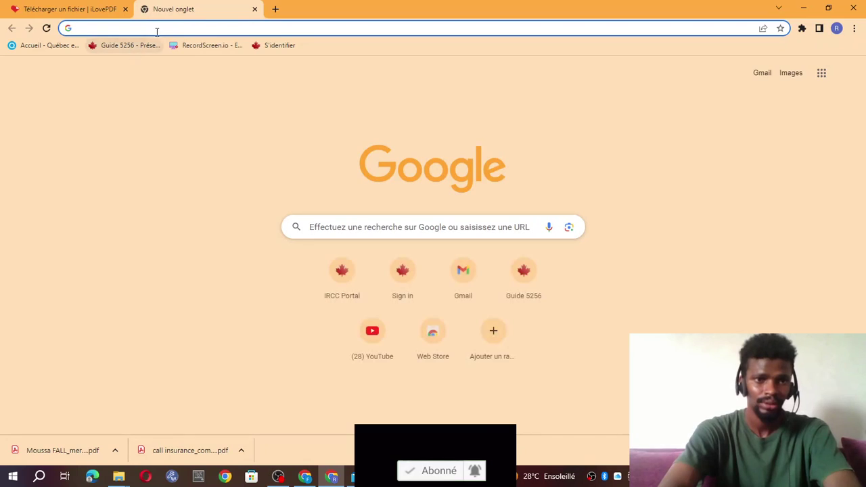
click(156, 30)
text(ca)
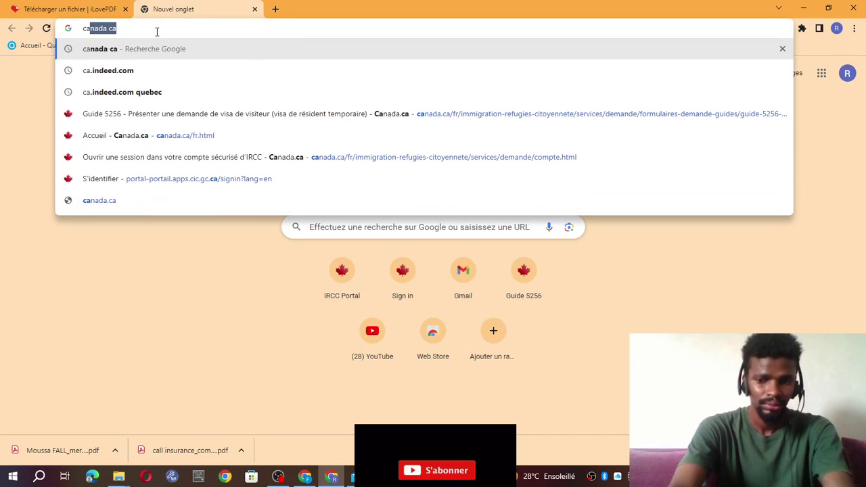
key(Return)
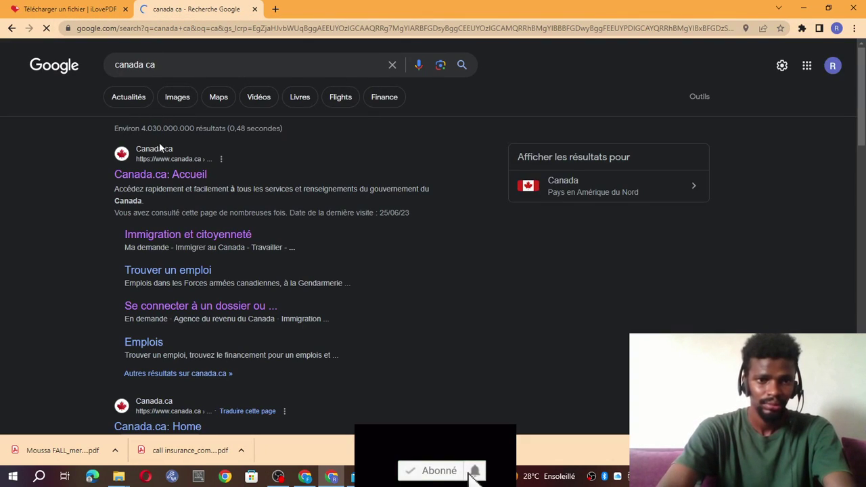
click(158, 159)
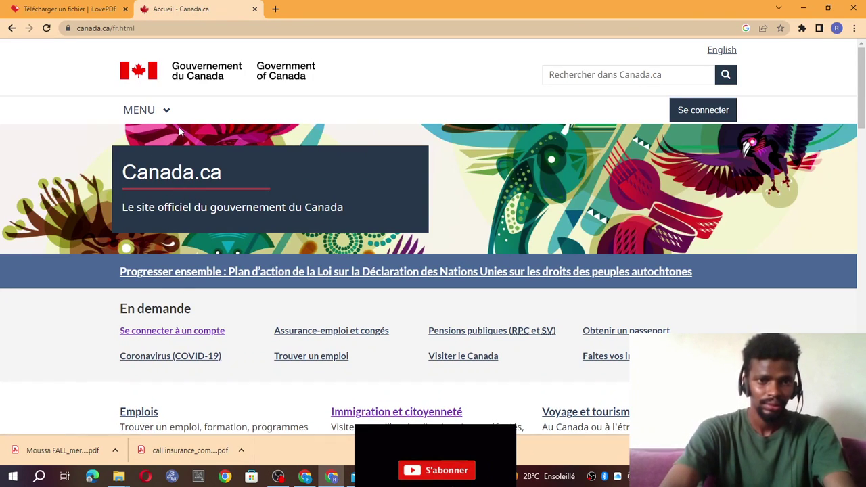
Go to the IRCC secure account page from the Immigration et citoyenneté section of Canada.ca and open the applicant's account.
click(164, 108)
mouse_move(183, 177)
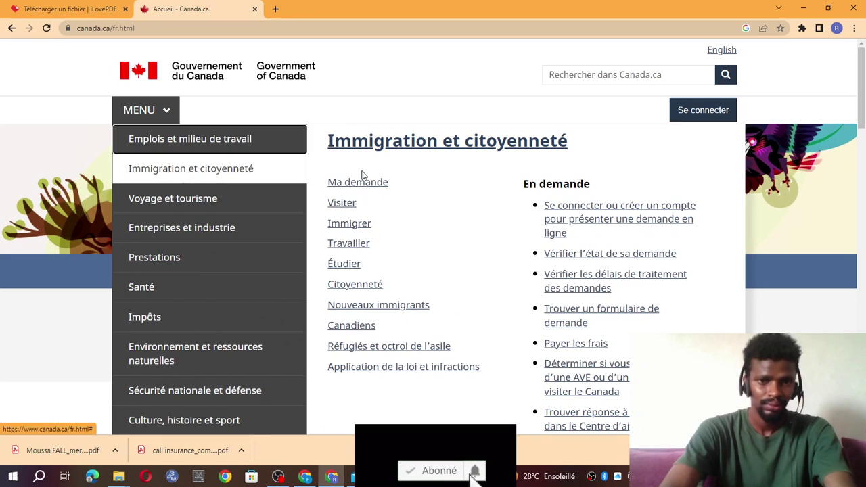
click(554, 225)
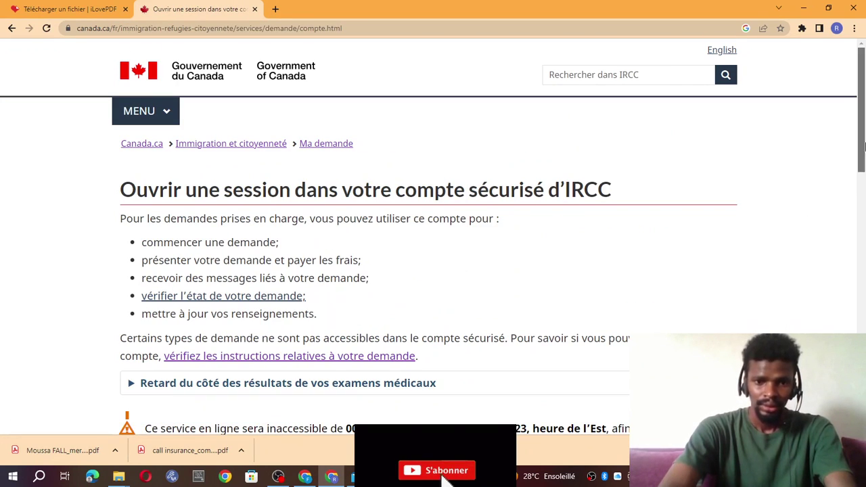
scroll(433, 279, down, 5)
click(270, 254)
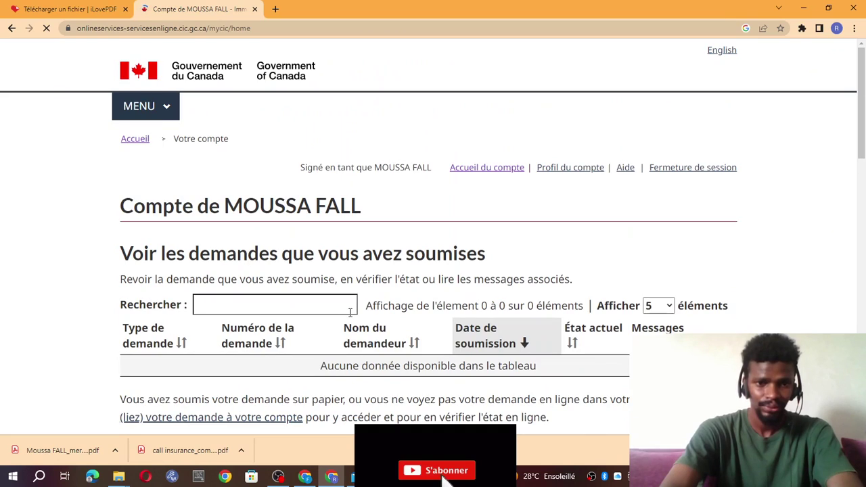
Resume the visitor application and continue past the answer review and submission instructions to the personal document checklist.
drag(863, 157, 861, 281)
click(712, 127)
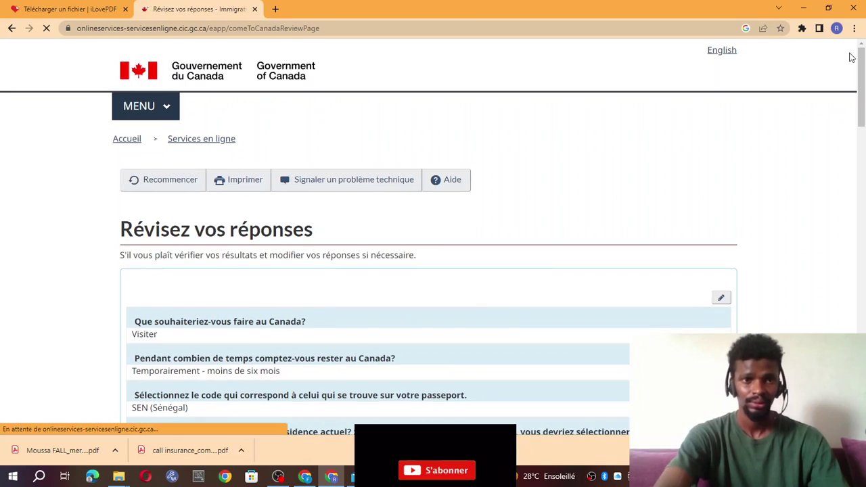
drag(859, 75, 862, 331)
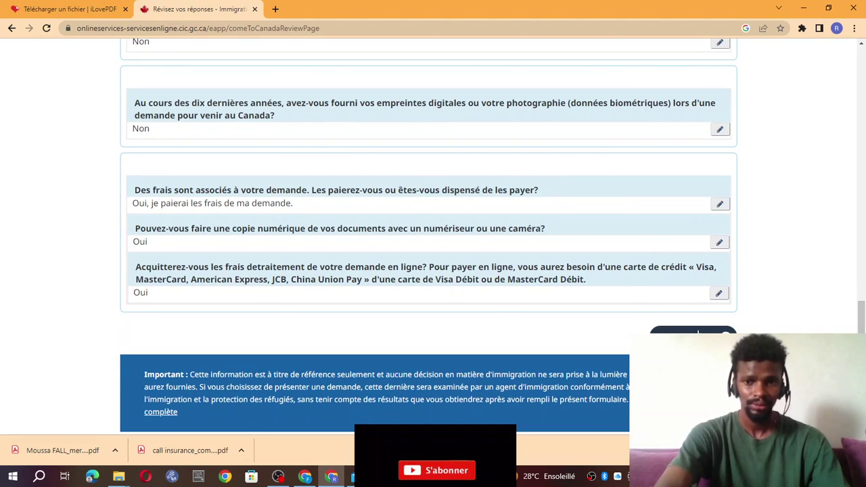
click(694, 333)
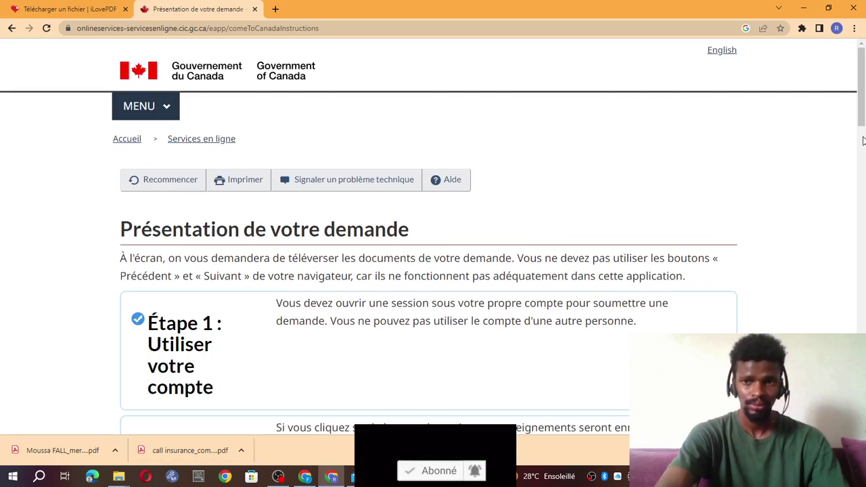
drag(862, 140, 863, 360)
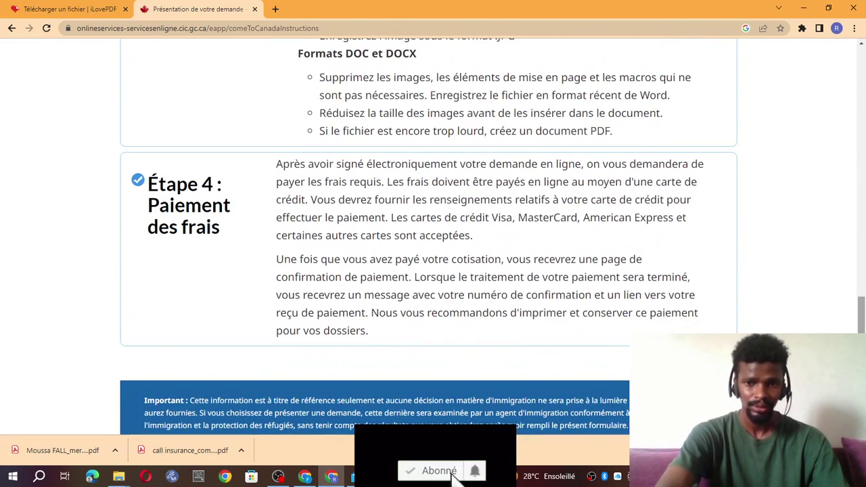
click(706, 363)
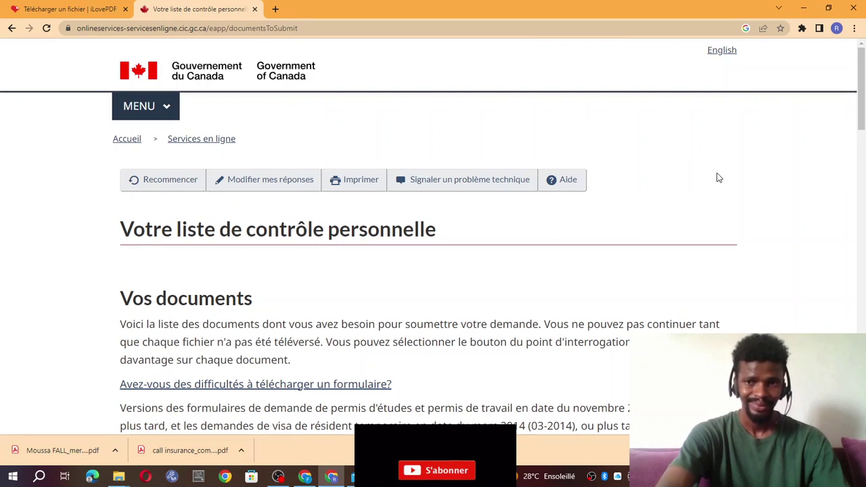
Upload the merged PDF from the Téléchargements folder as the Renseignements du client document, and return to the document checklist.
drag(861, 116, 860, 207)
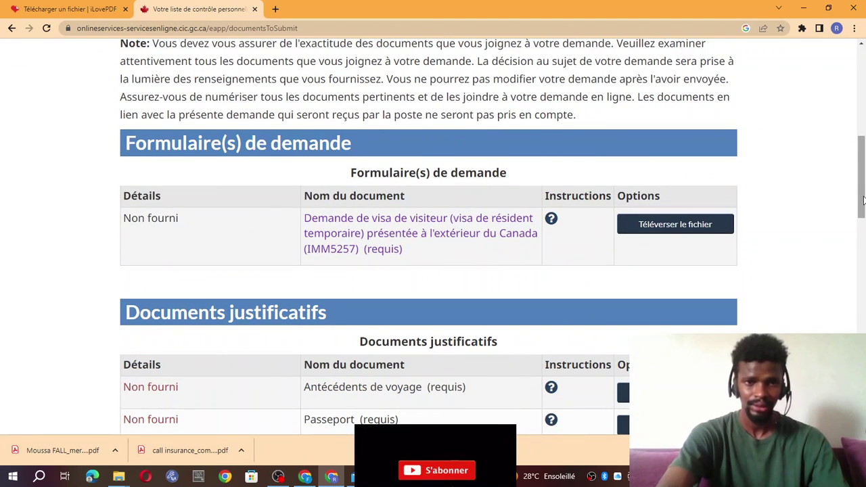
drag(864, 199, 862, 310)
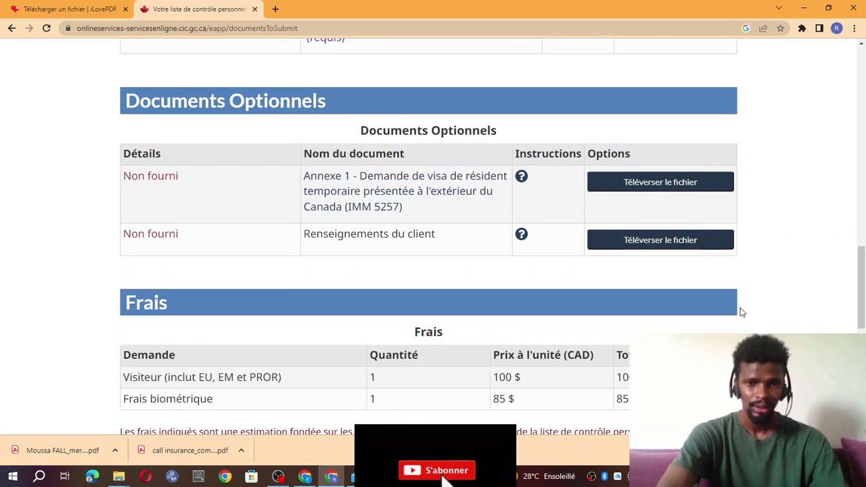
click(646, 241)
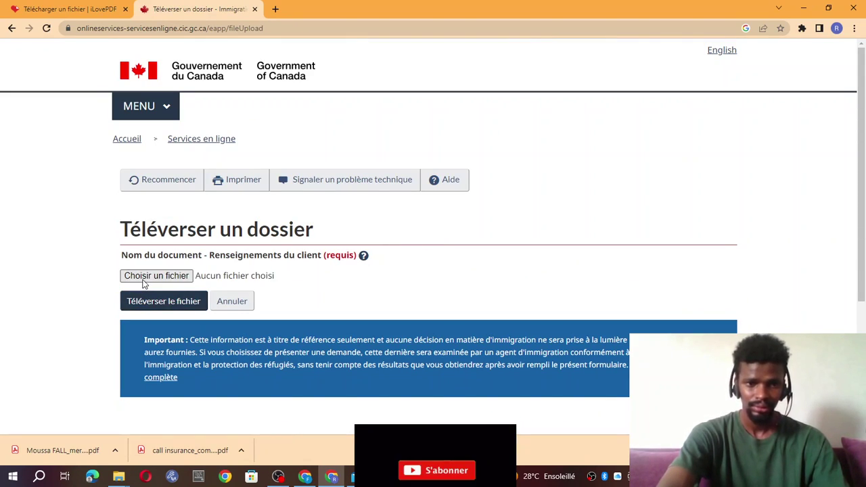
click(143, 281)
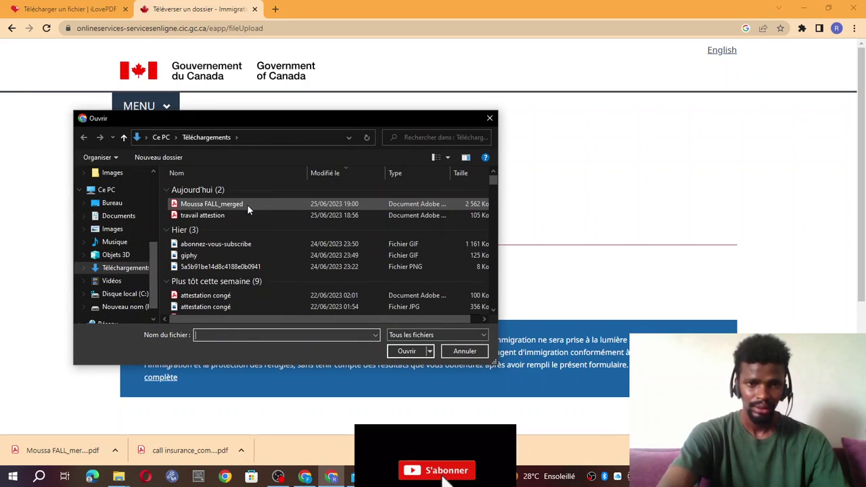
click(247, 204)
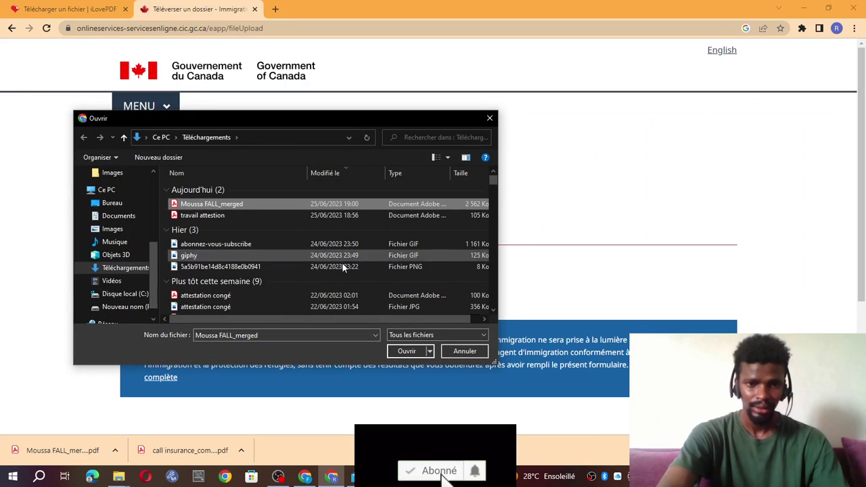
click(409, 350)
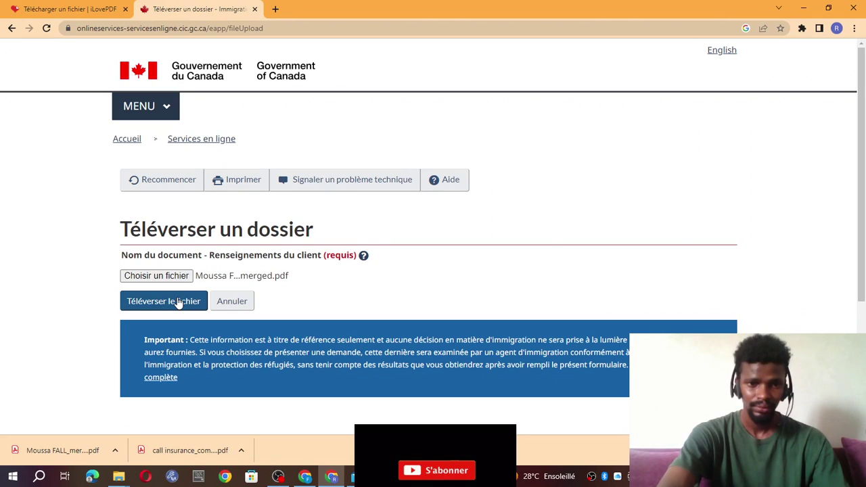
click(180, 302)
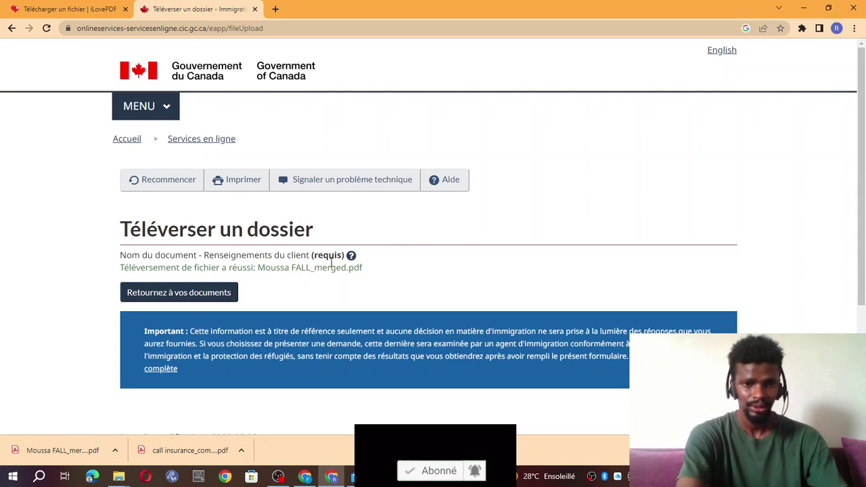
click(188, 297)
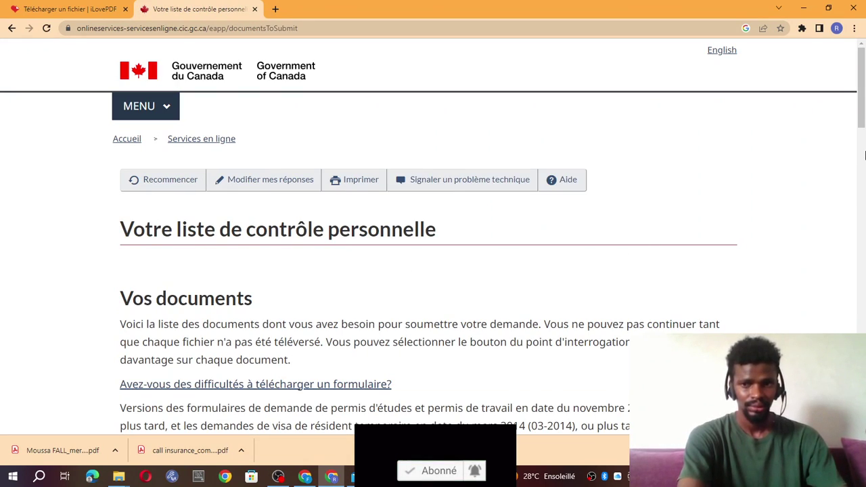
Review the checklist's application form, supporting documents, optional documents and fees sections, closing the low-battery notice.
drag(865, 157, 864, 277)
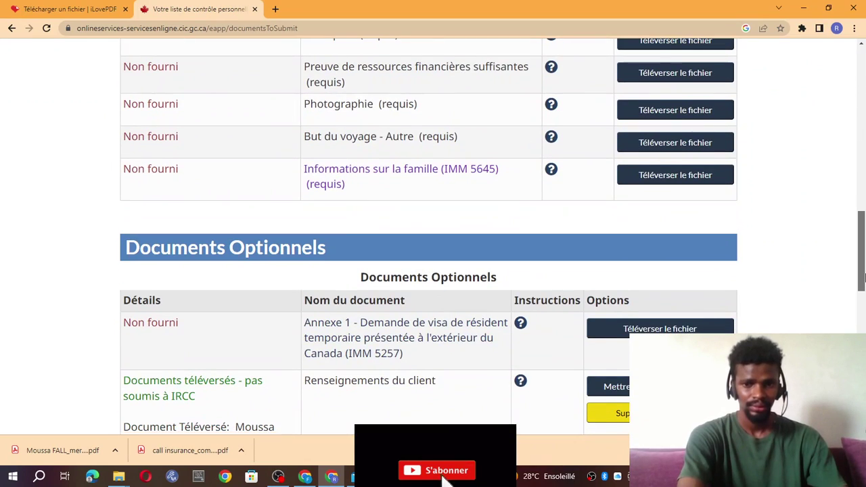
scroll(306, 296, down, 2)
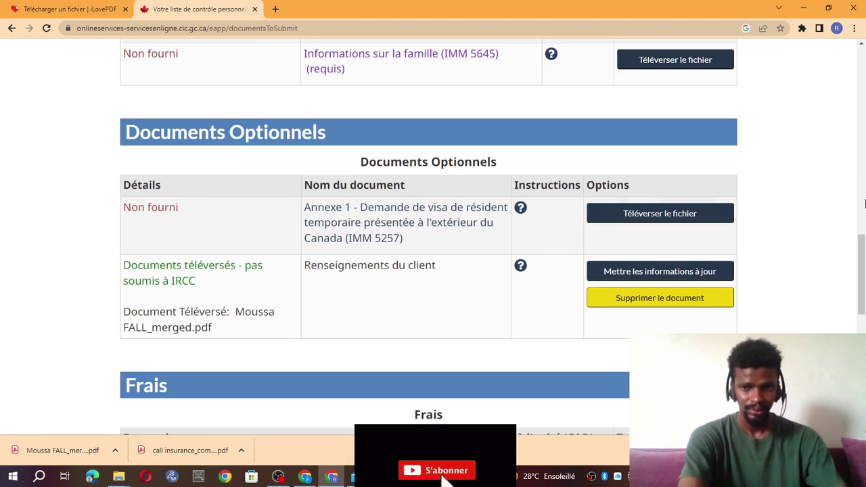
drag(863, 238, 862, 198)
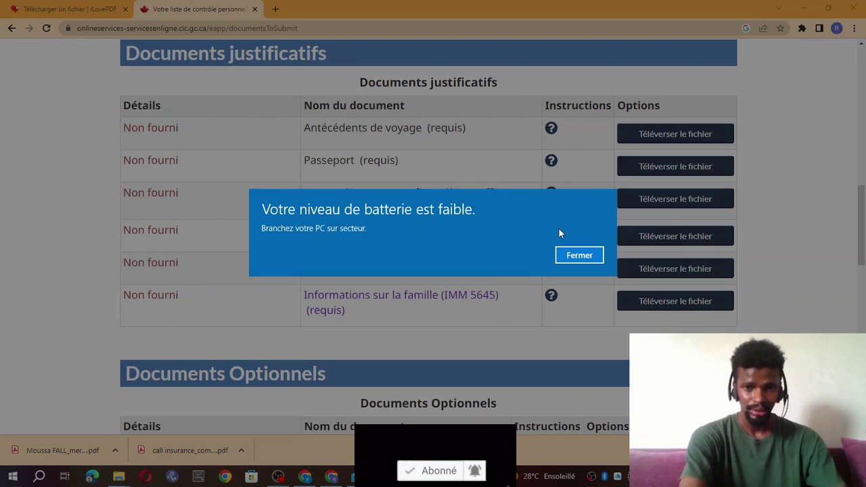
click(579, 255)
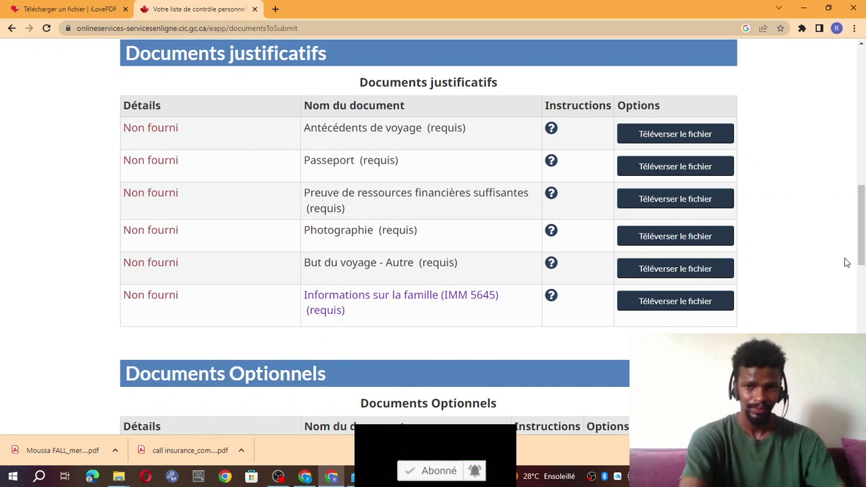
drag(862, 230, 863, 308)
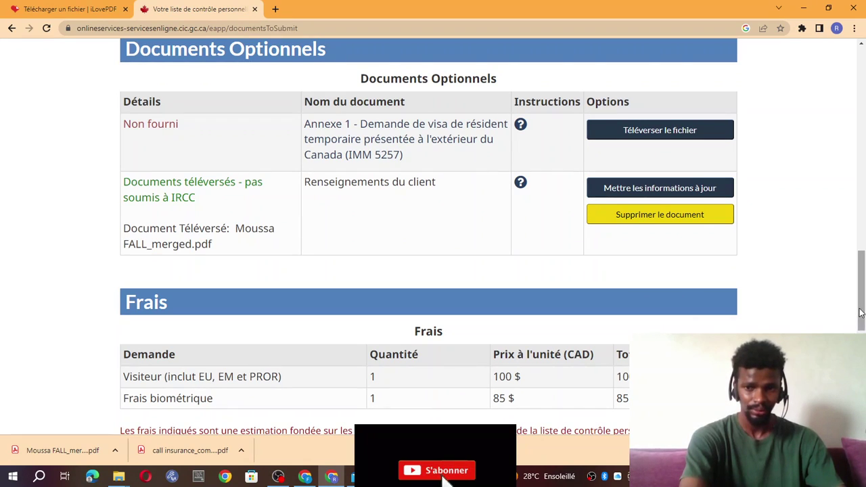
drag(862, 312, 862, 211)
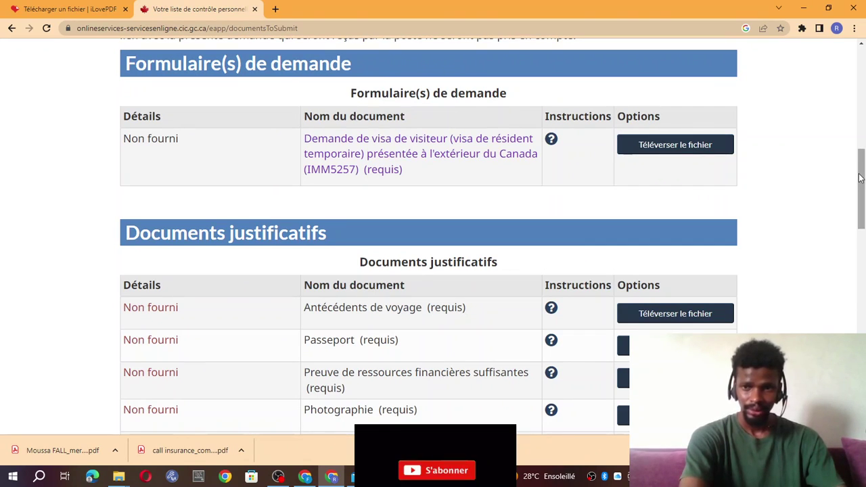
drag(861, 178, 864, 326)
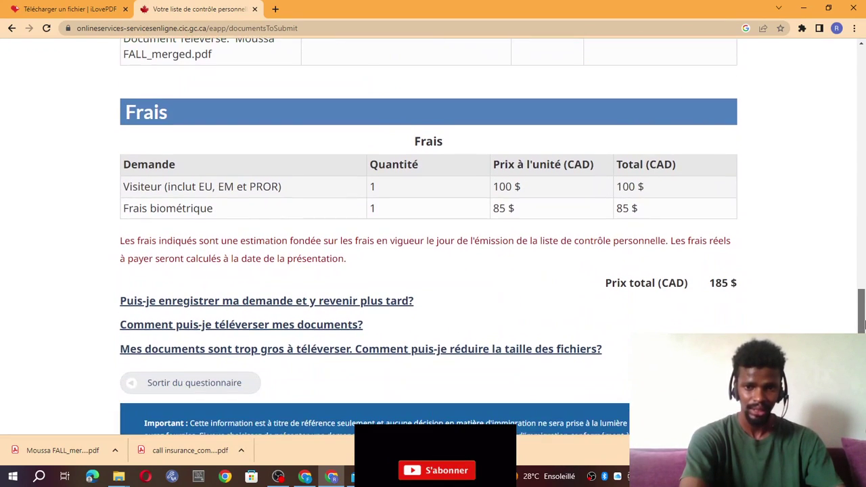